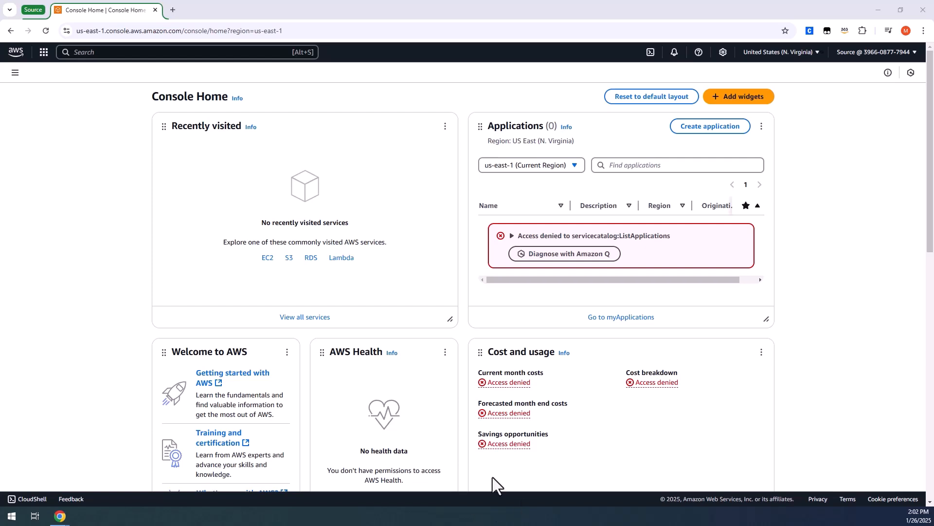
Check the account ID and IAM user details in the source console and in the destination console
{"action": "left_click", "coordinate": [915, 53]}
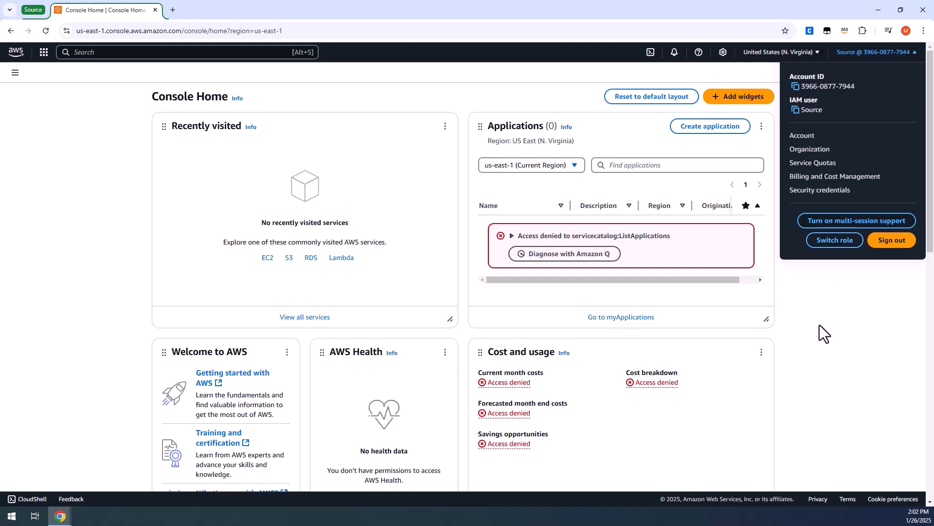
{"action": "left_click", "coordinate": [915, 54]}
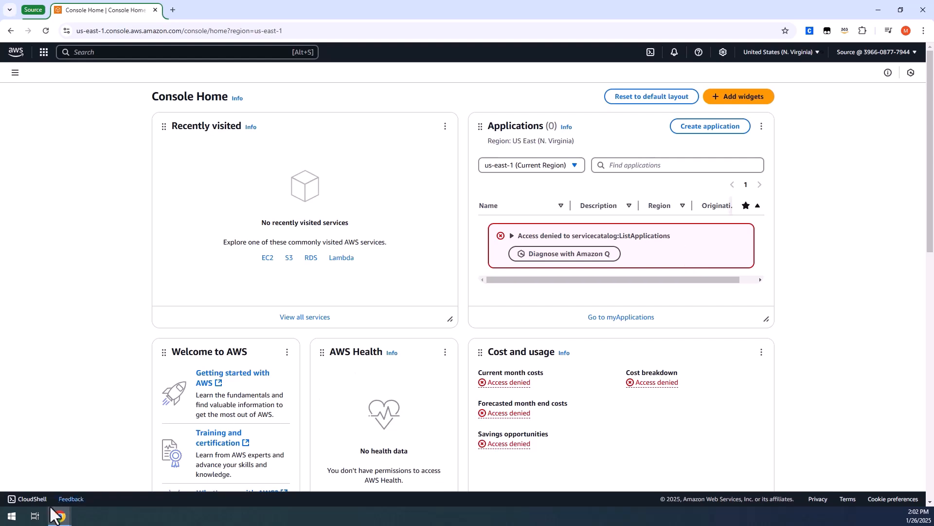
{"action": "mouse_move", "coordinate": [58, 519]}
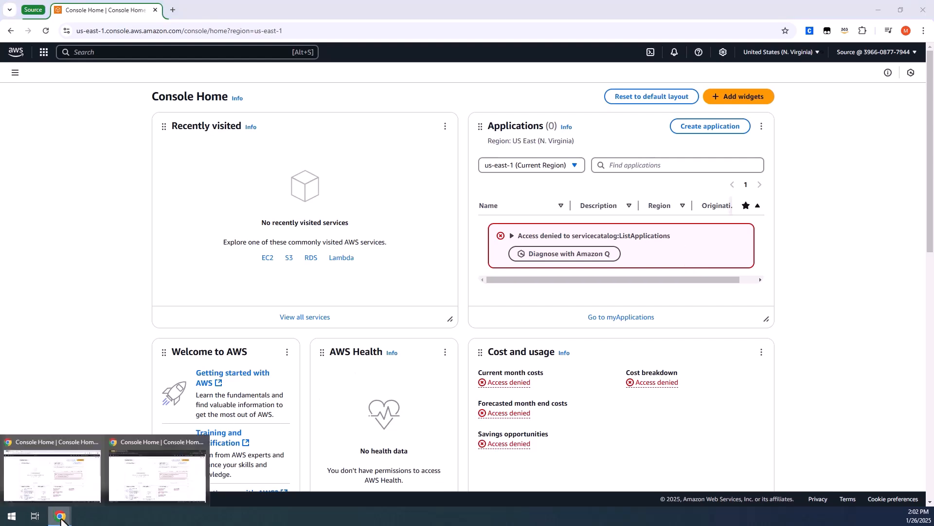
{"action": "left_click", "coordinate": [144, 483]}
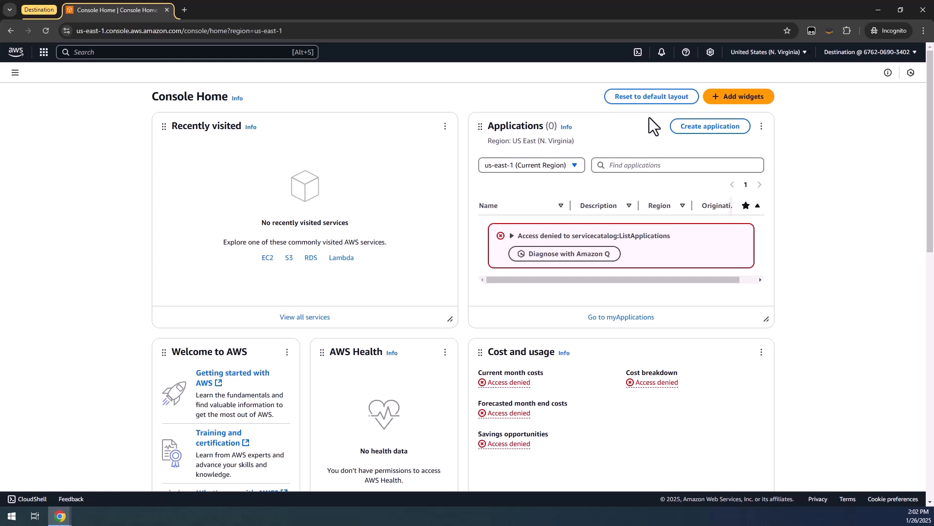
{"action": "left_click", "coordinate": [914, 58]}
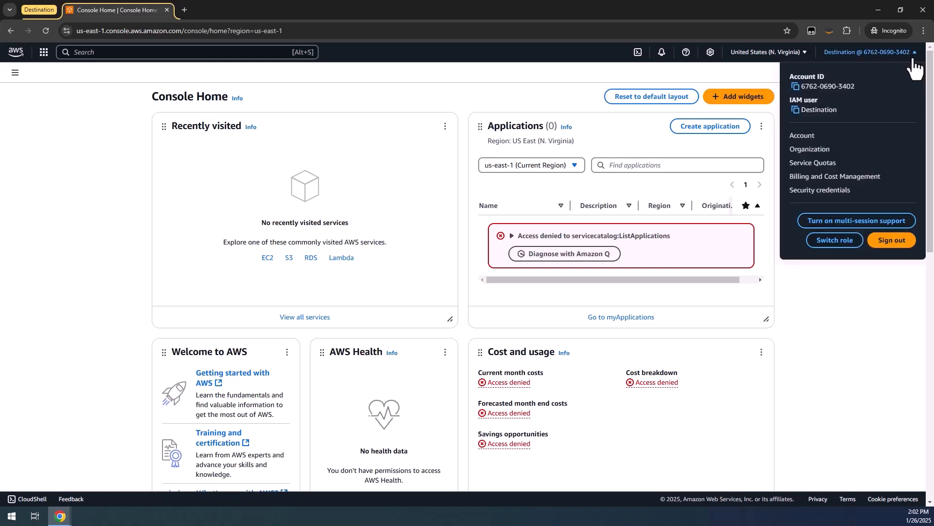
{"action": "left_click", "coordinate": [914, 59]}
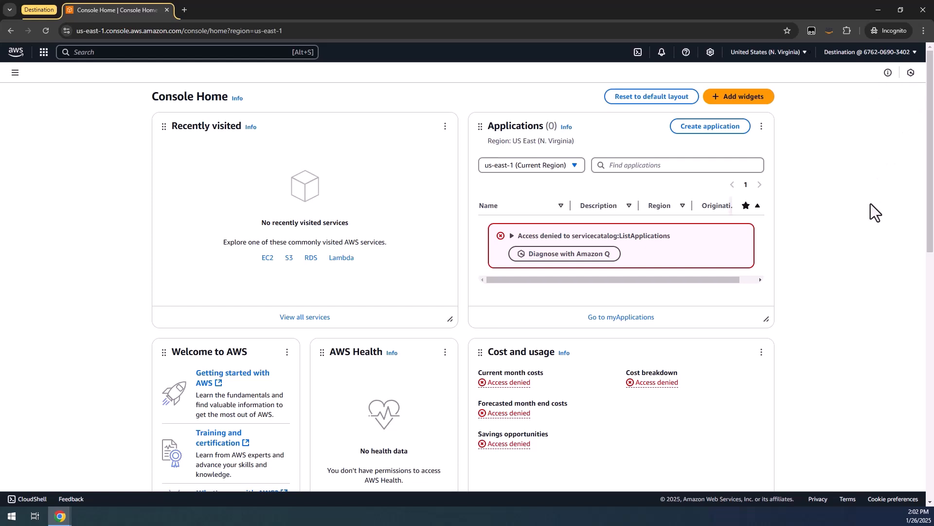
Return to the source console, check the signed-in IAM user, and review the permissions policies attached to the Source user in IAM
{"action": "key", "text": "alt+Tab"}
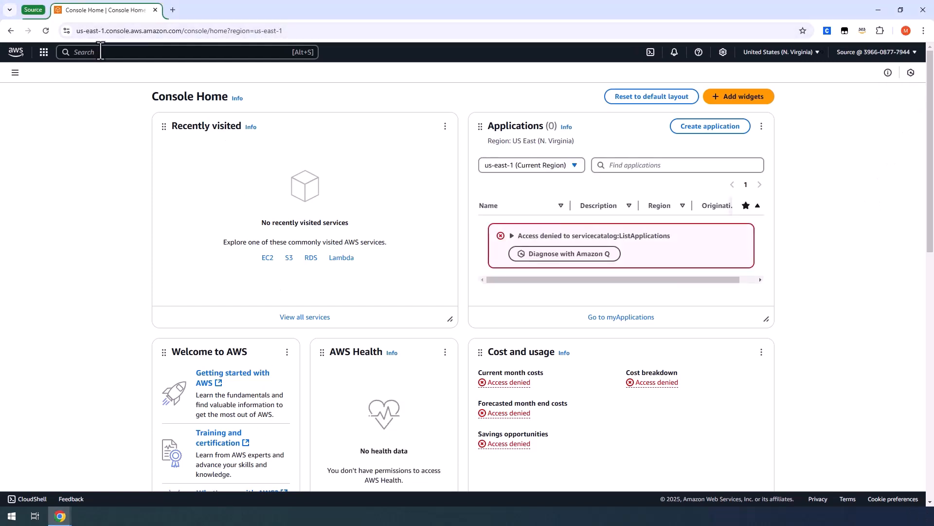
{"action": "left_click", "coordinate": [100, 52]}
{"action": "type", "text": "iam"}
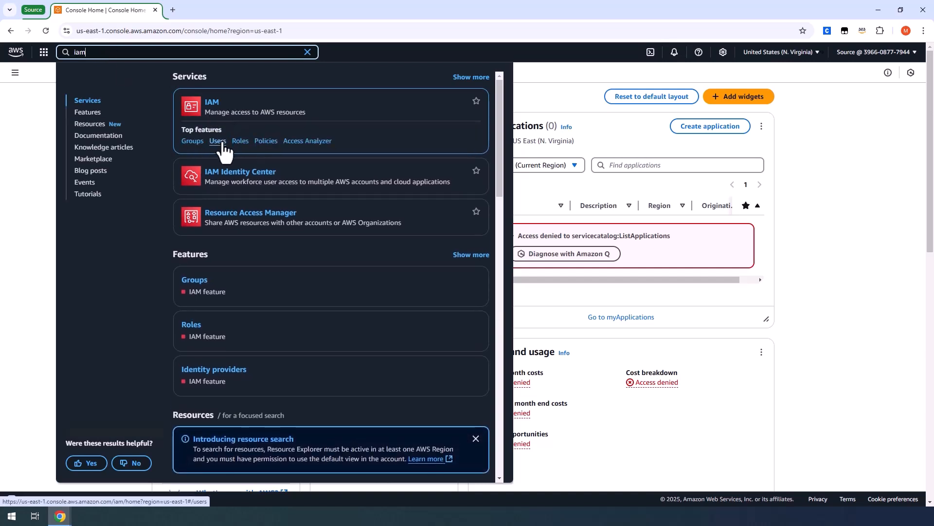
{"action": "left_click", "coordinate": [218, 141]}
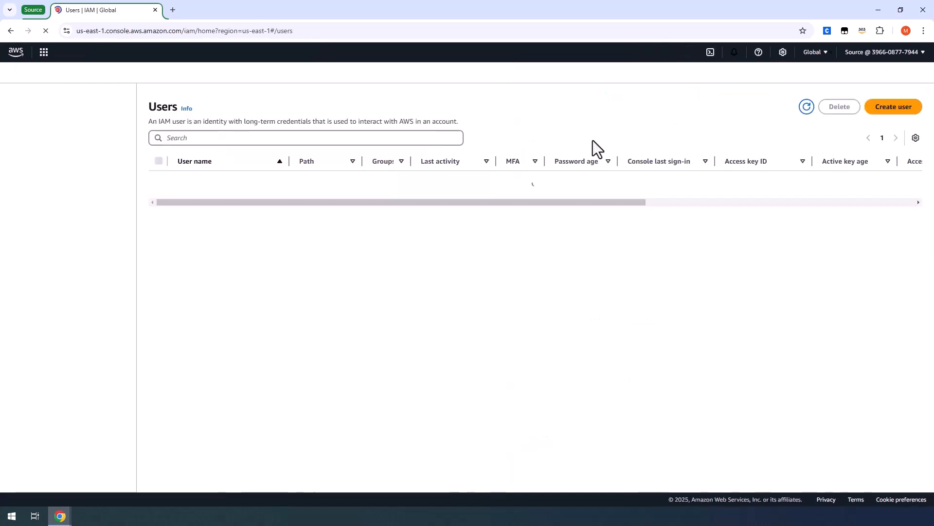
{"action": "left_click", "coordinate": [857, 57]}
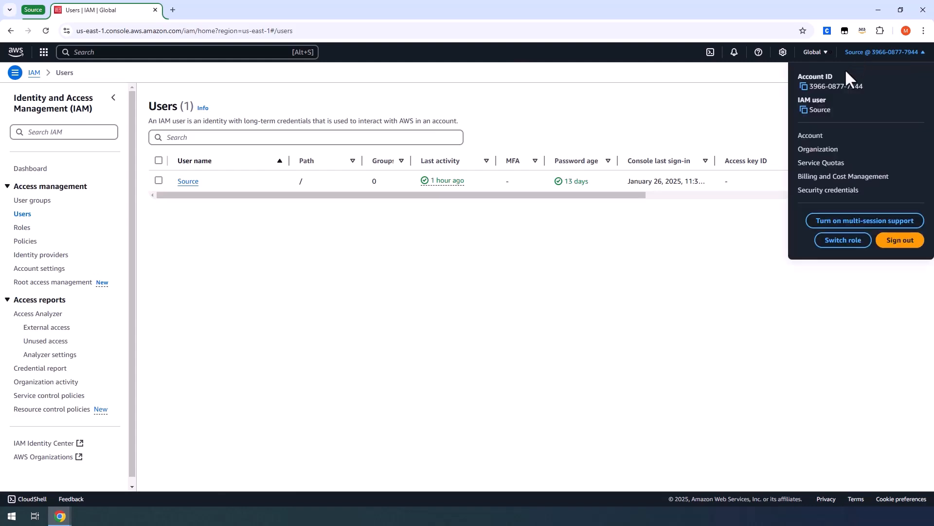
{"action": "double_click", "coordinate": [820, 110]}
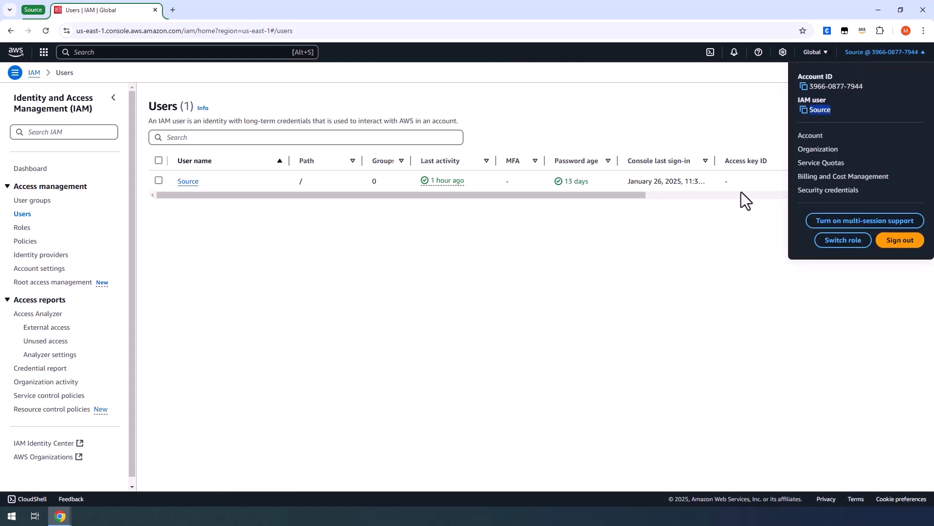
{"action": "left_click", "coordinate": [697, 238]}
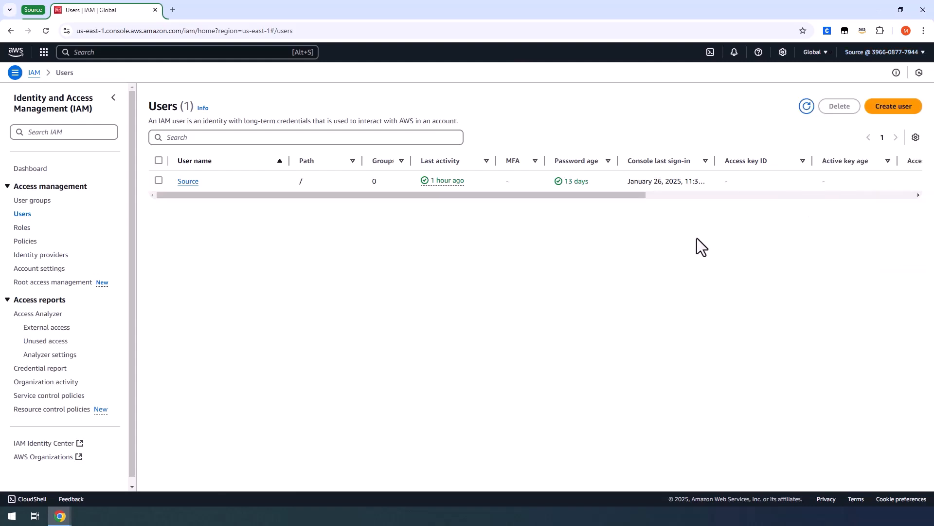
{"action": "left_click", "coordinate": [189, 188]}
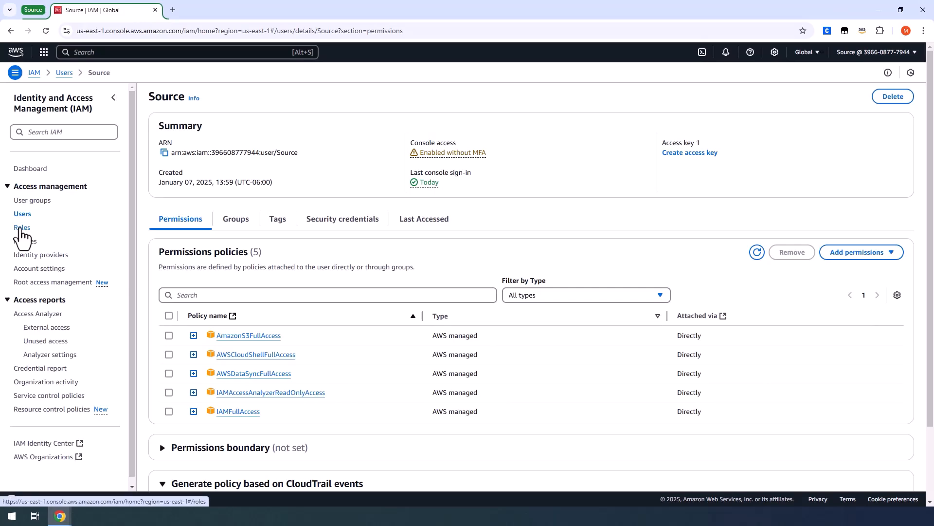
Start creating a new IAM role with Custom trust policy as the trusted entity type
{"action": "left_click", "coordinate": [21, 228]}
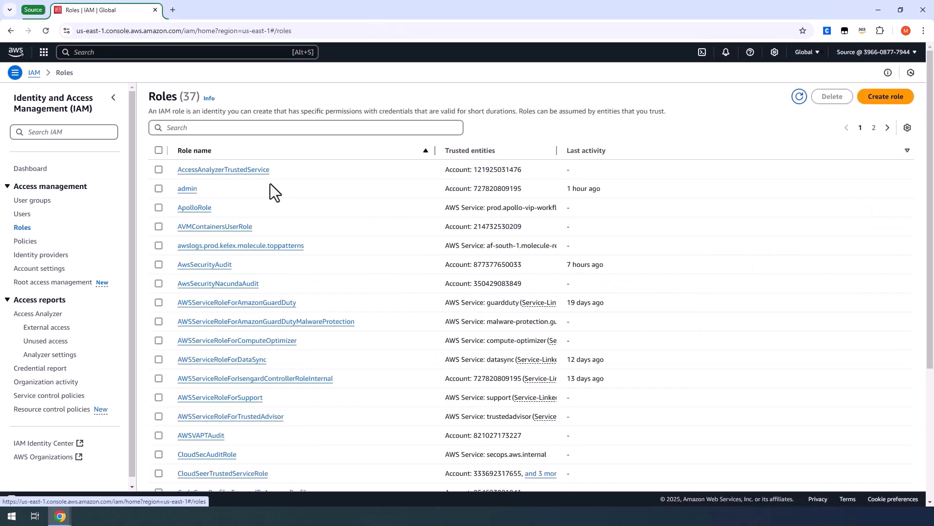
{"action": "left_click", "coordinate": [883, 97]}
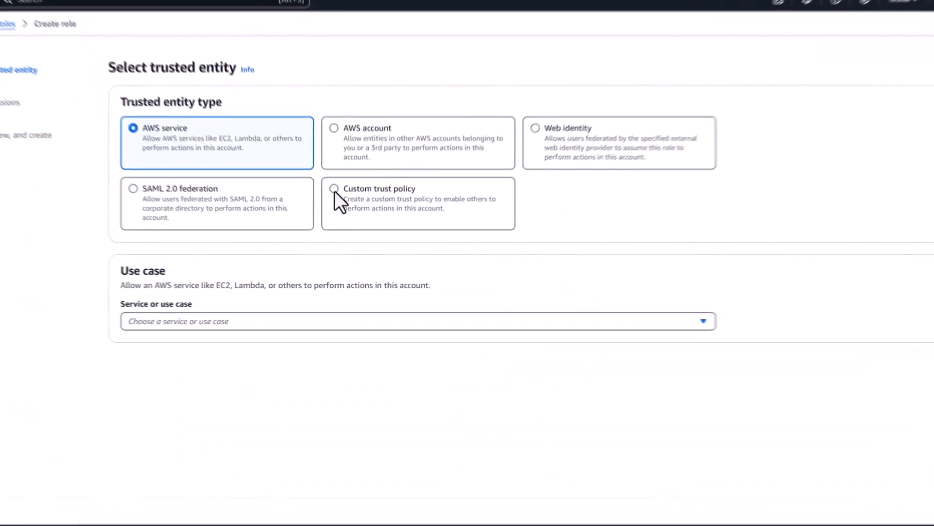
{"action": "left_click", "coordinate": [334, 190]}
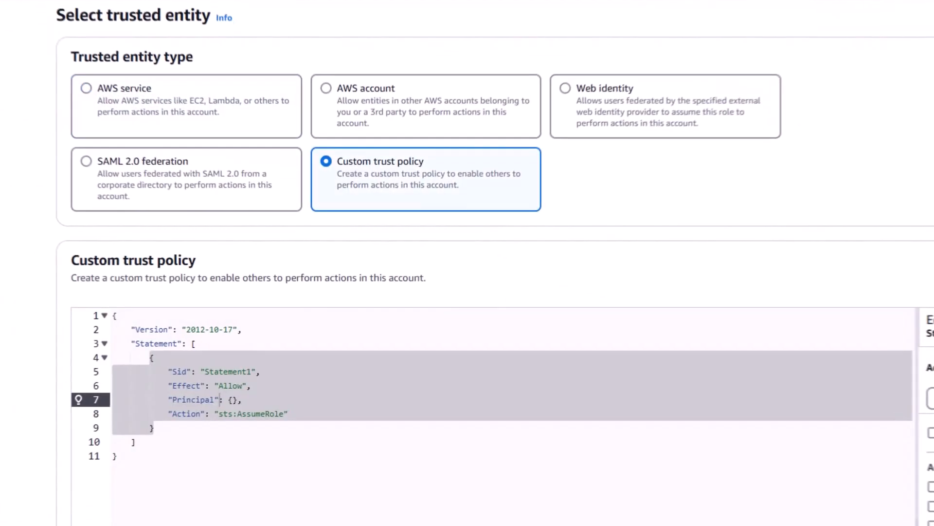
Replace the default trust policy with one allowing the service datasync.amazonaws.com to perform sts:AssumeRole, and continue to the permissions stage
{"action": "left_click", "coordinate": [212, 449]}
{"action": "left_click_drag", "start_coordinate": [177, 477], "coordinate": [104, 317]}
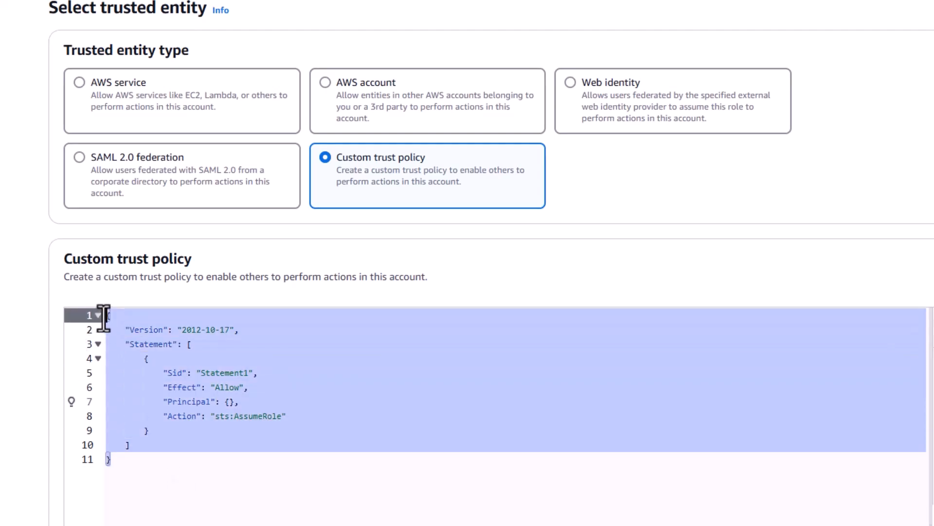
{"action": "key", "text": "BackSpace"}
{"action": "scroll", "coordinate": [235, 334], "scroll_direction": "down", "scroll_amount": 3}
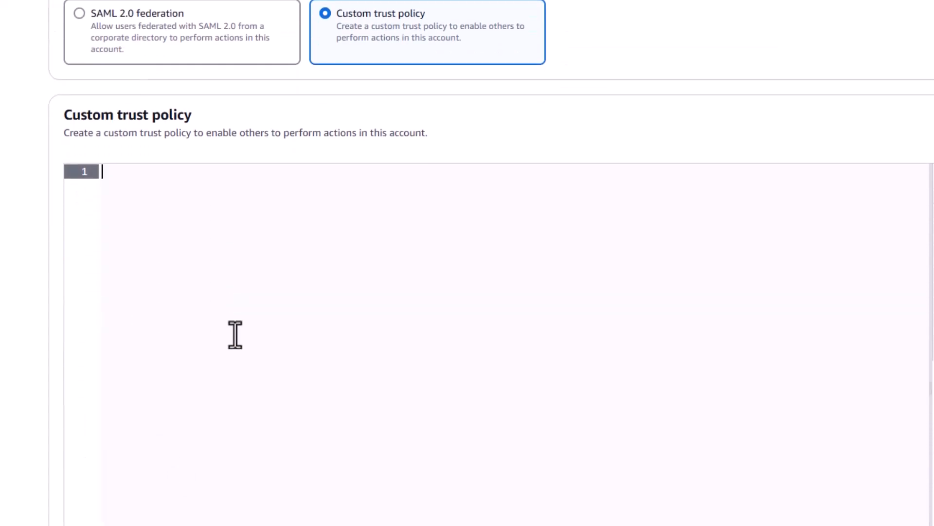
{"action": "type", "text": "{     \"Version\": \"2012-10-17\",     \"Statement\": [         {             \"Effect\": \"Allow\",             \"Principal\": {                 \"Service\": \"datasync.amazonaws.com\"             },             \"Action\": \"sts:AssumeRole\"         }     ] }"}
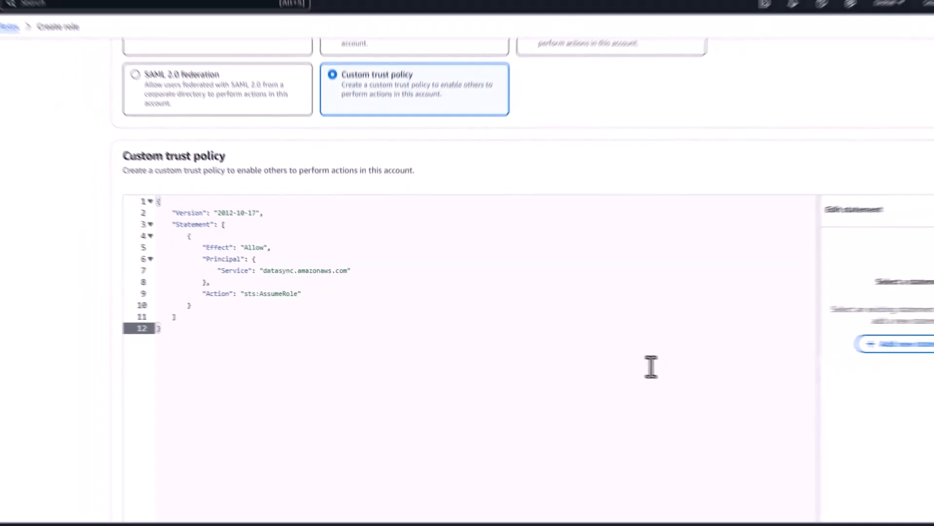
{"action": "scroll", "coordinate": [651, 366], "scroll_direction": "down", "scroll_amount": 3}
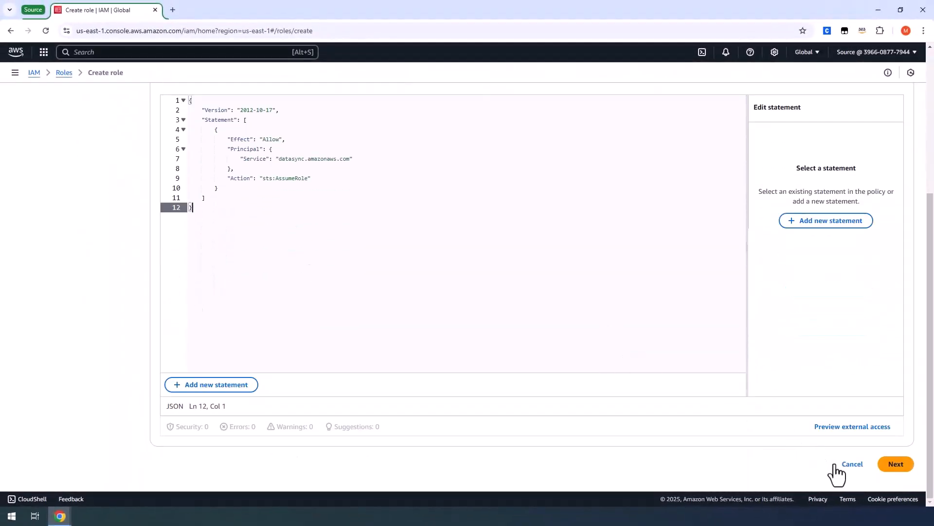
{"action": "left_click", "coordinate": [896, 465]}
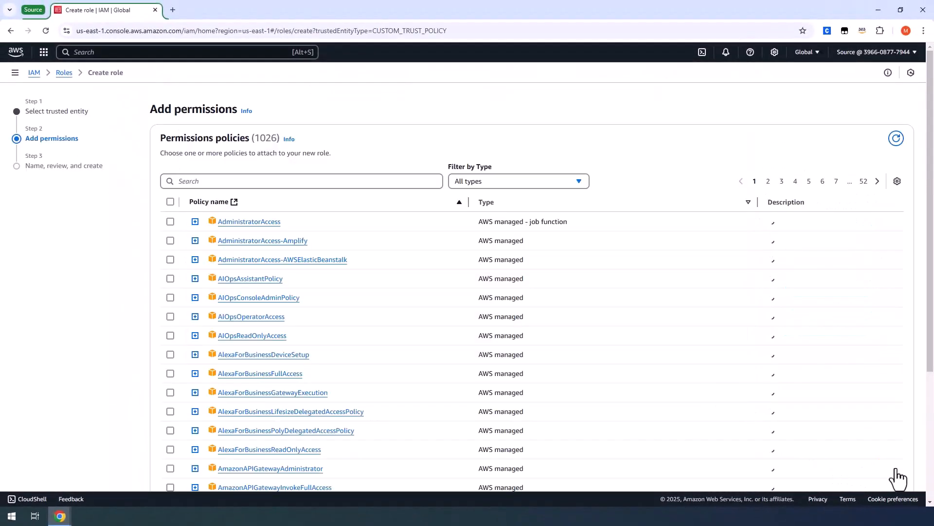
Skip attaching permissions policies and create the role with datasync-source-location-role as both its name and description
{"action": "scroll", "coordinate": [915, 409], "scroll_direction": "down", "scroll_amount": 4}
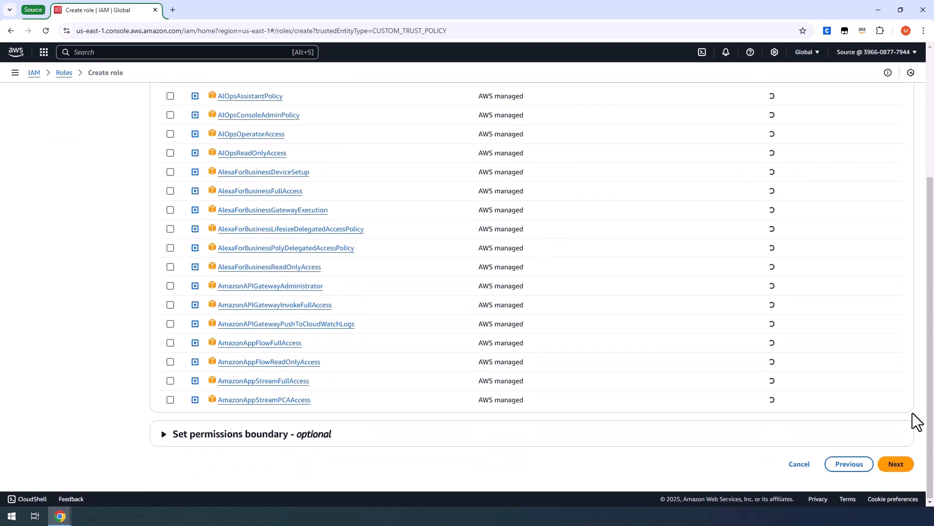
{"action": "left_click", "coordinate": [896, 465]}
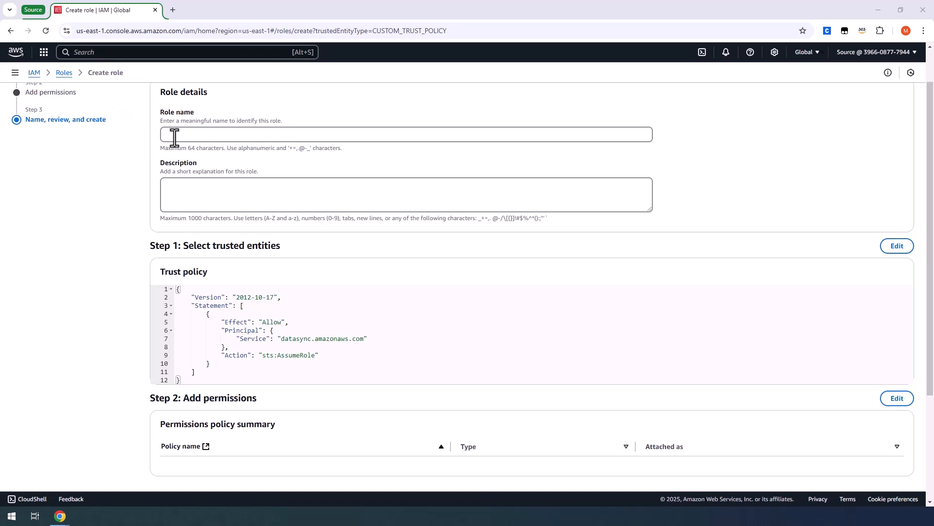
{"action": "left_click", "coordinate": [175, 138]}
{"action": "type", "text": "datasync-source-location-role"}
{"action": "left_click", "coordinate": [198, 200]}
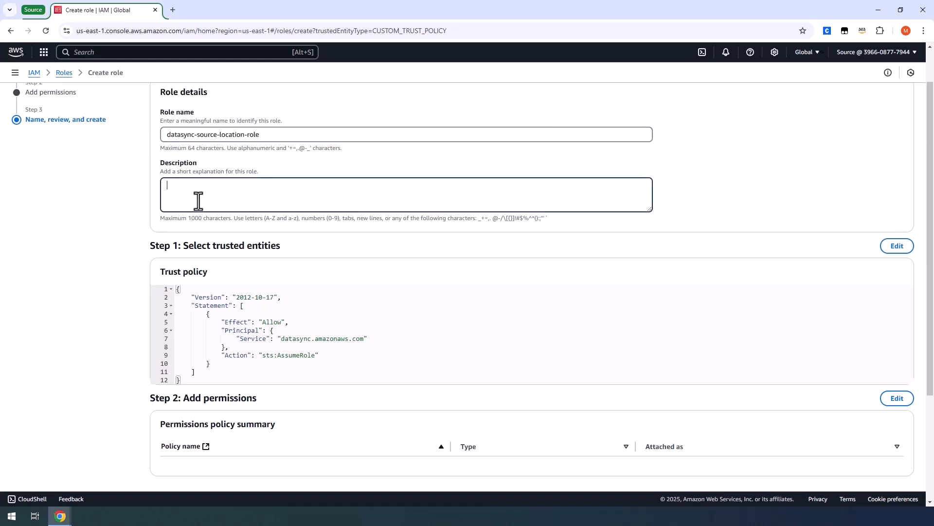
{"action": "type", "text": "datasync-source-location-role"}
{"action": "scroll", "coordinate": [751, 223], "scroll_direction": "down", "scroll_amount": 3}
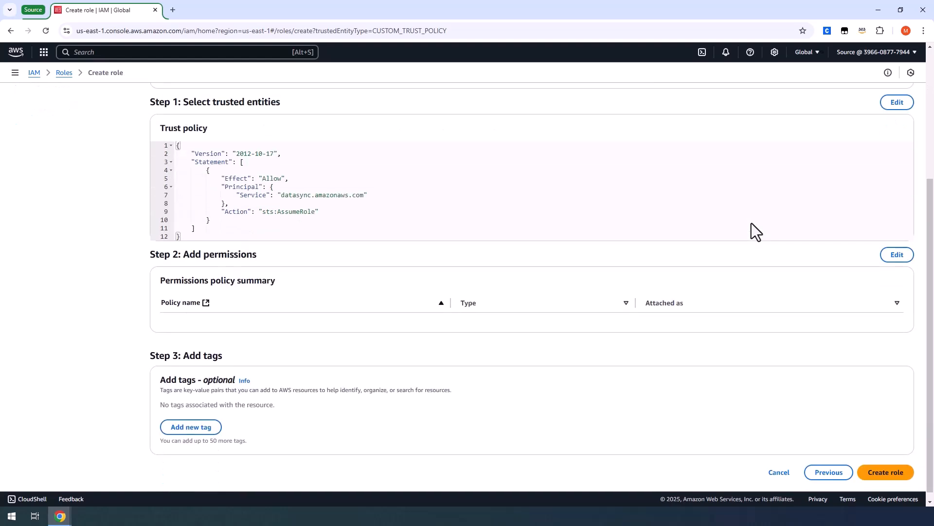
{"action": "left_click", "coordinate": [876, 467]}
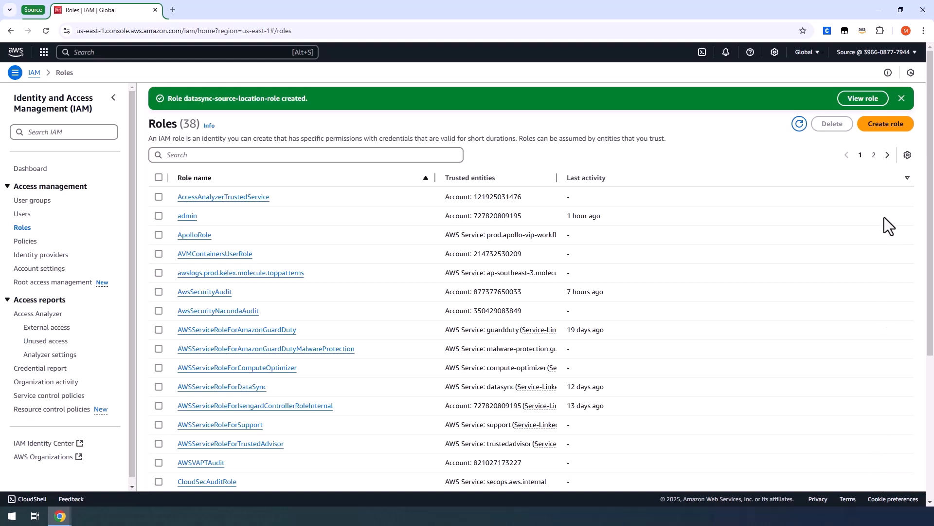
Open the new datasync-source-location-role and start an inline policy for it in the JSON policy editor
{"action": "left_click", "coordinate": [856, 99]}
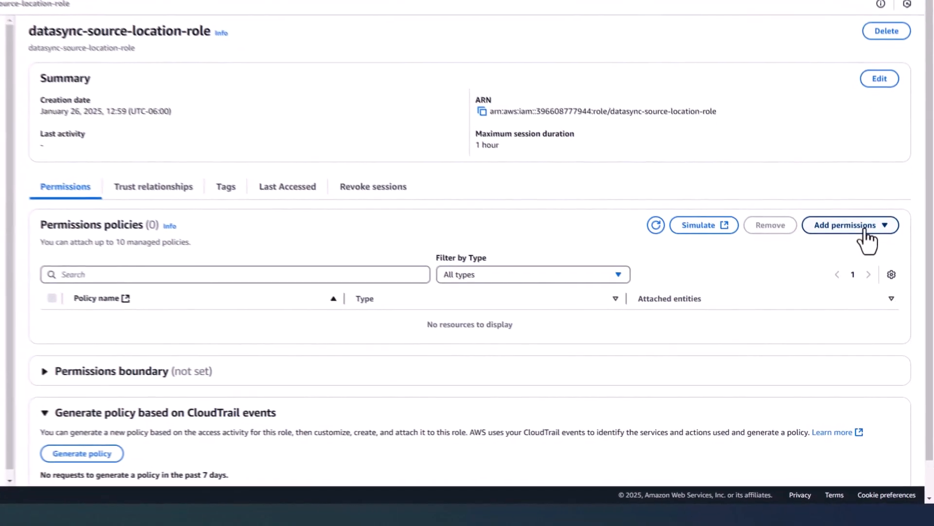
{"action": "left_click", "coordinate": [865, 229]}
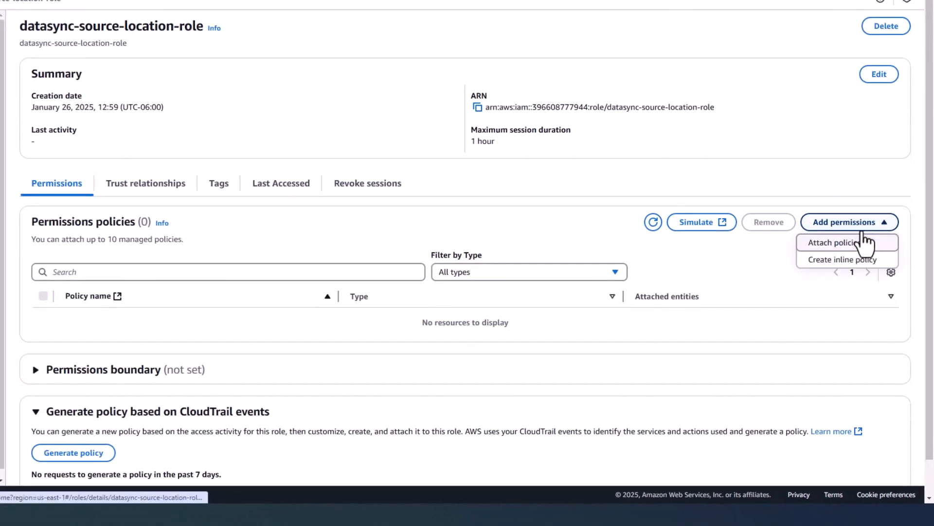
{"action": "left_click", "coordinate": [840, 262]}
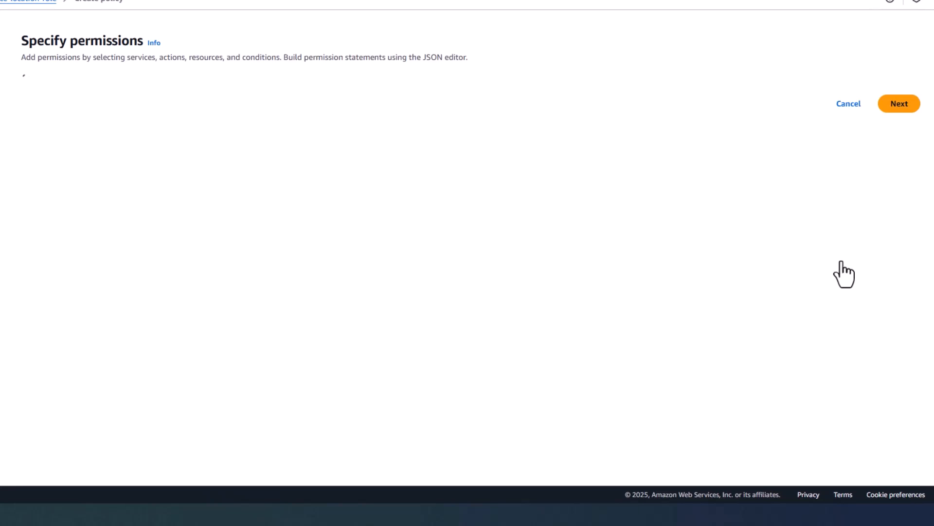
{"action": "left_click", "coordinate": [779, 91]}
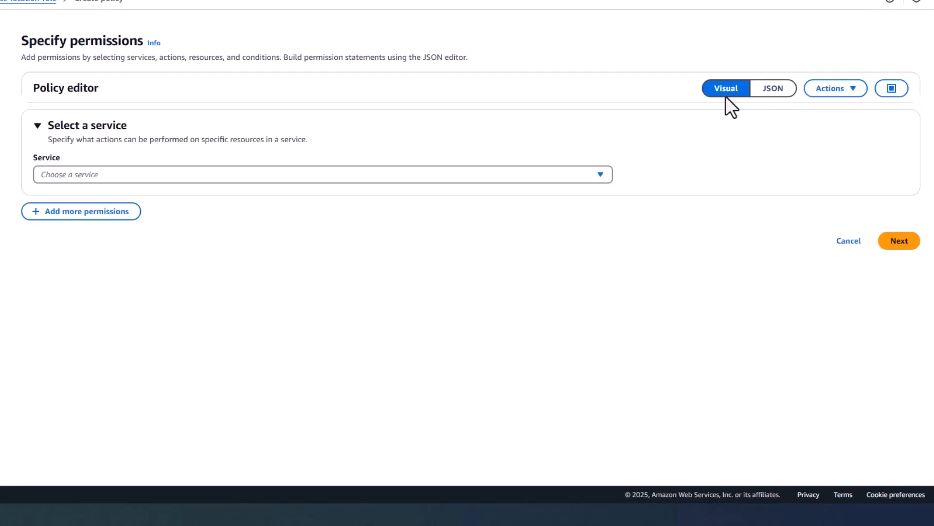
Replace the default policy with s3:GetBucketLocation, ListBucket, ListBucketMultipartUploads on datasync-demo-source-bucket-us-east-1 and GetObject, ListMultipartUploadParts, GetObjectTagging on its objects, and proceed to review
{"action": "left_click_drag", "start_coordinate": [49, 149], "coordinate": [40, 108]}
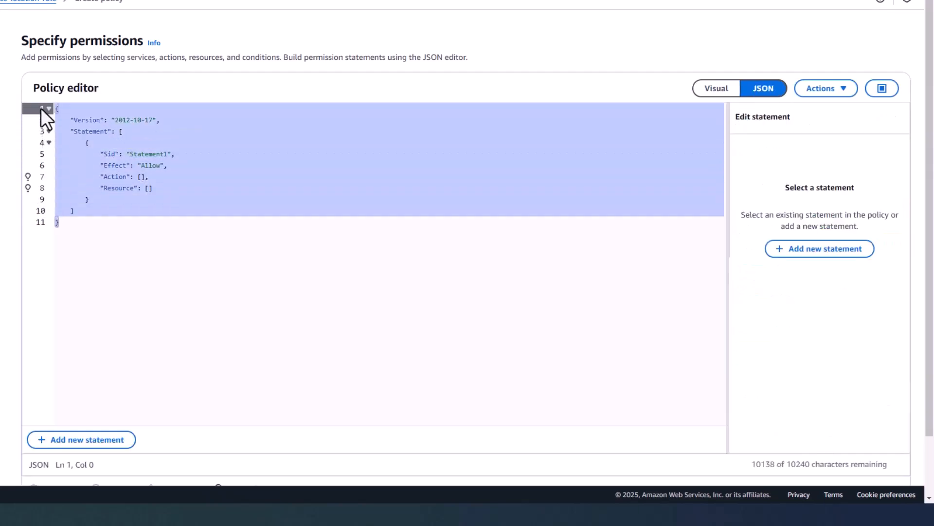
{"action": "key", "text": "ctrl+a"}
{"action": "key", "text": "BackSpace"}
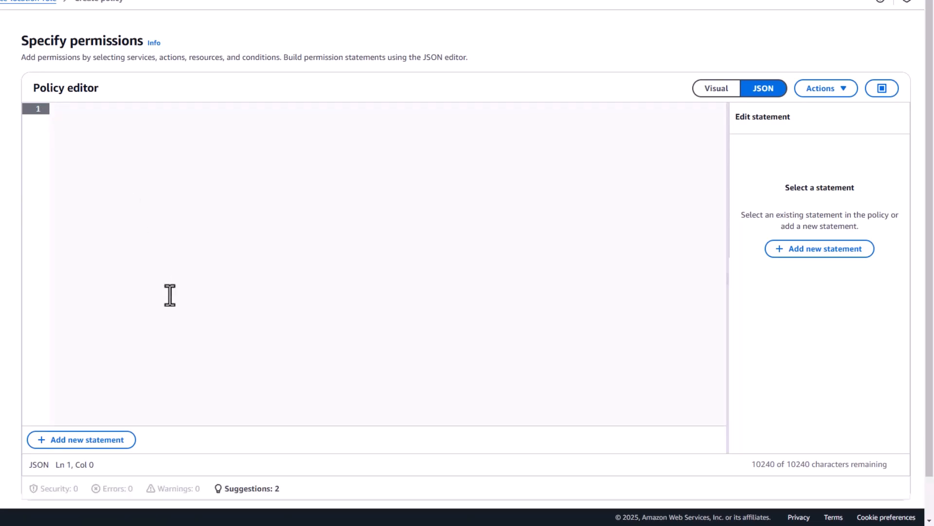
{"action": "type", "text": "{     \"Version\": \"2012-10-17\",     \"Statement\": [         {             \"Action\": [                 \"s3:GetBucketLocation\",                 \"s3:ListBucket\",                 \"s3:ListBucketMultipartUploads\"             ],             \"Effect\": \"Allow\",             \"Resource\": \"arn:aws:s3:::datasync-demo-source-bucket-us-east-1\"         },         {             \"Action\": [                 \"s3:GetObject\",                 \"s3:ListMultipartUploadParts\",                 \"s3:GetObjectTagging\"             ],             \"Effect\": \"Allow\",             \"Resource\": \"arn:aws:s3:::datasync-demo-source-bucket-us-east-1/*\"         }     ] }"}
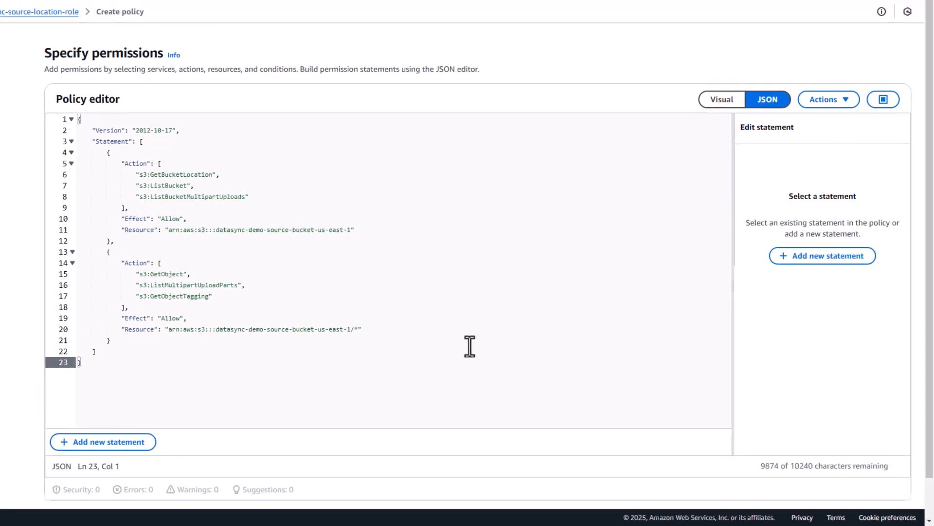
{"action": "scroll", "coordinate": [548, 347], "scroll_direction": "down", "scroll_amount": 1}
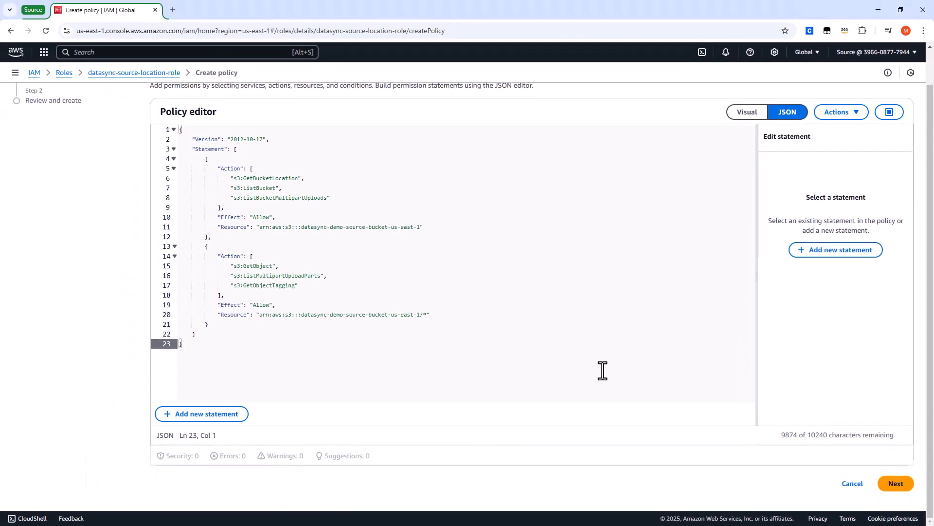
{"action": "left_click", "coordinate": [896, 483]}
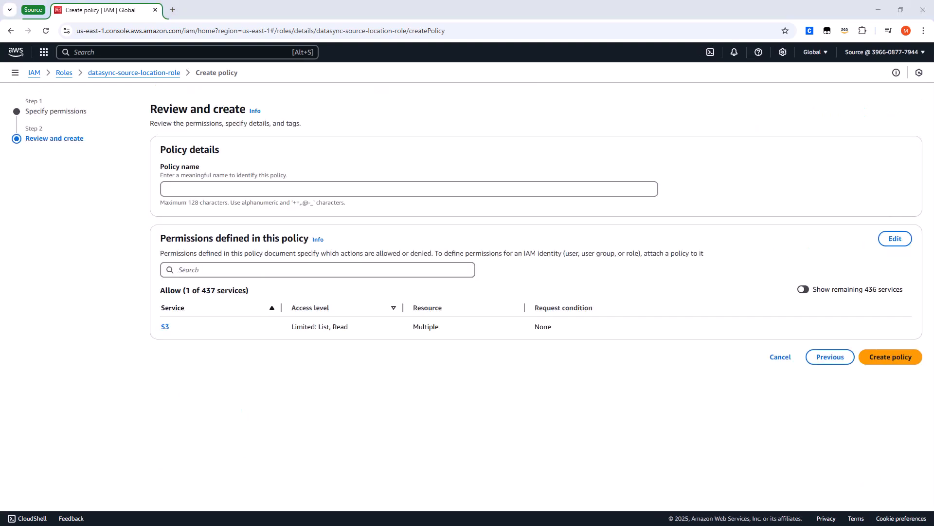
Name the inline policy datasync-source-location-role-policy, create it, and dismiss the confirmation banner
{"action": "left_click", "coordinate": [226, 190]}
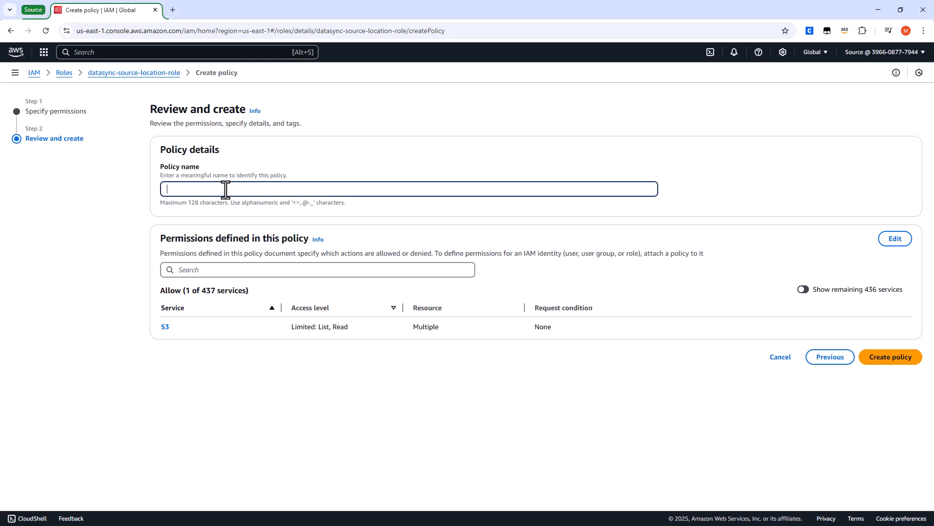
{"action": "type", "text": "datasync-source-location-role-policy"}
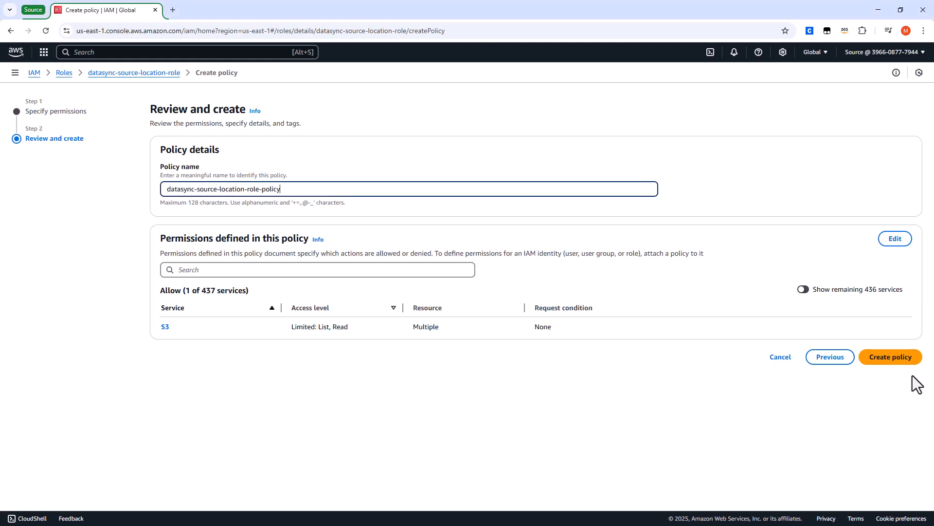
{"action": "left_click", "coordinate": [899, 360]}
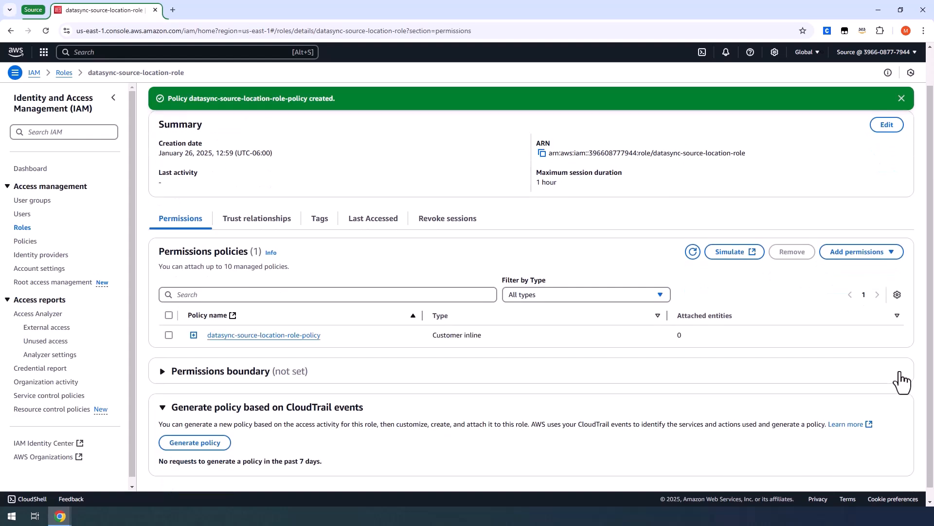
{"action": "left_click", "coordinate": [902, 99]}
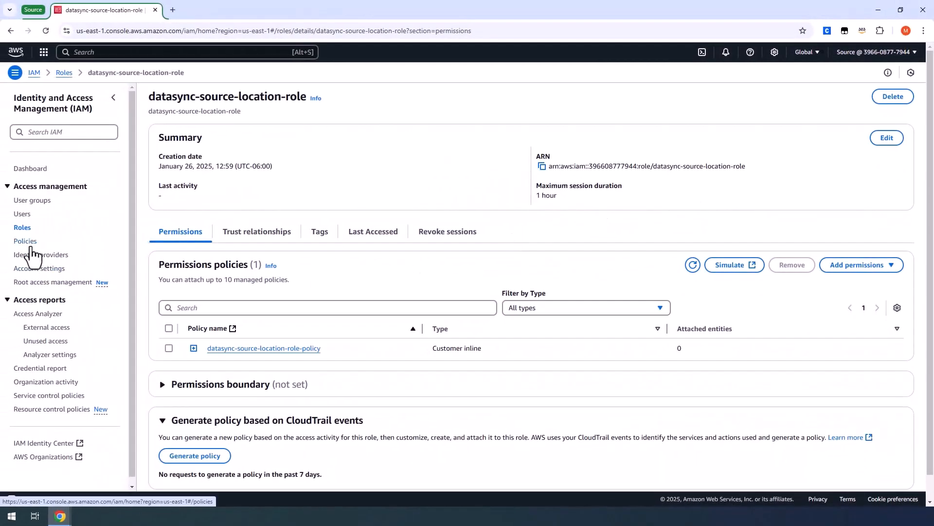
Return to the roles list and start creating another role with a custom trust policy as its trusted entity type
{"action": "left_click", "coordinate": [25, 228]}
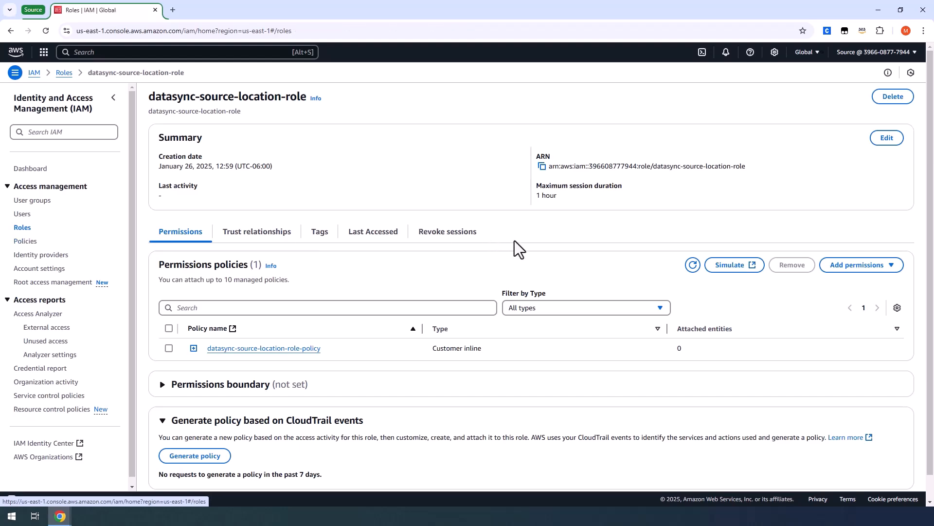
{"action": "left_click", "coordinate": [883, 100]}
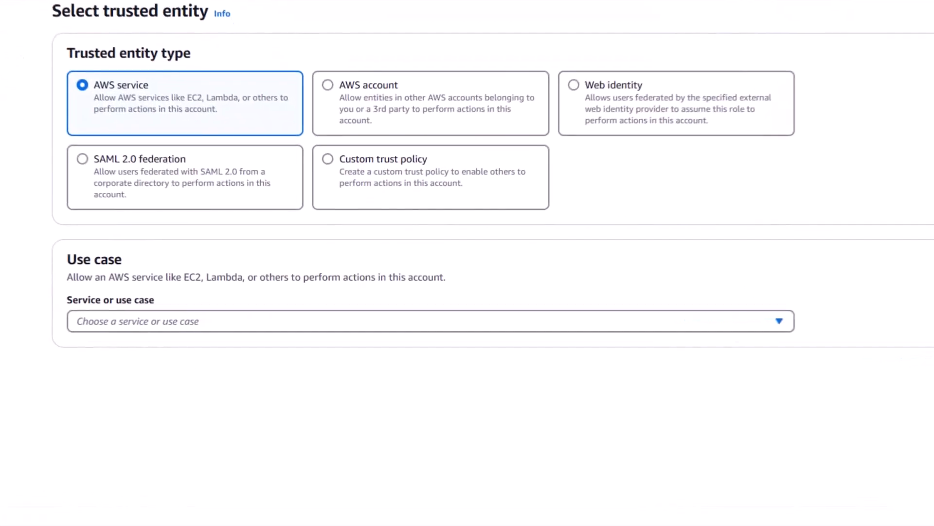
{"action": "left_click", "coordinate": [326, 159]}
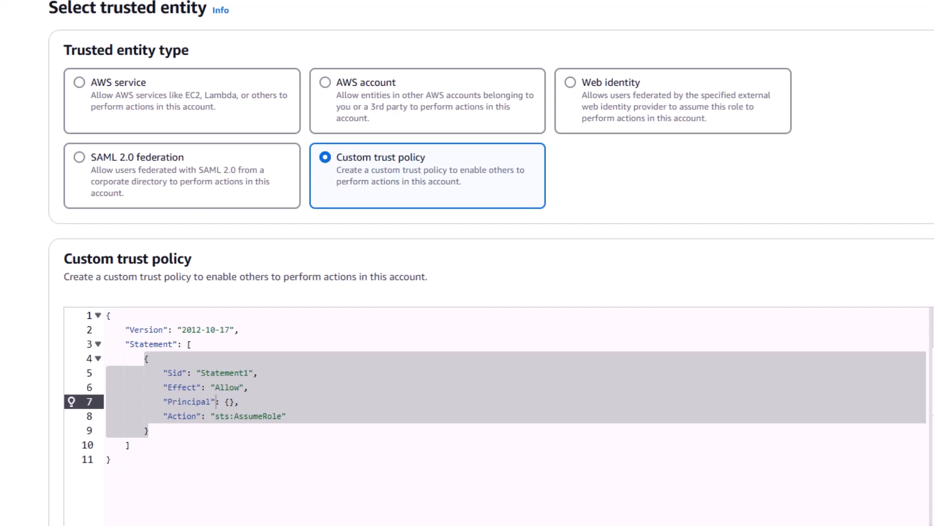
Replace the default trust policy with one allowing the service datasync.amazonaws.com to perform sts:AssumeRole, and continue to the permissions stage
{"action": "left_click_drag", "start_coordinate": [203, 476], "coordinate": [42, 317]}
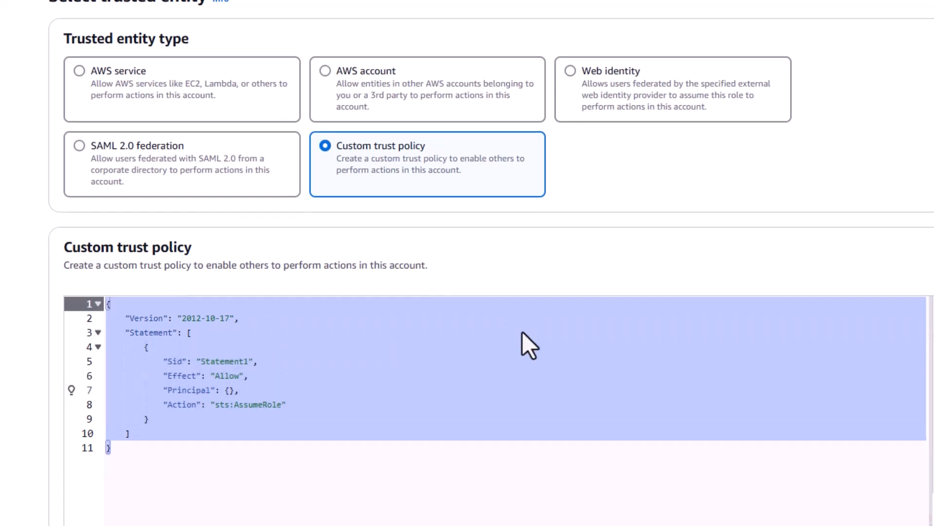
{"action": "scroll", "coordinate": [521, 332], "scroll_direction": "down", "scroll_amount": 3}
{"action": "key", "text": "BackSpace"}
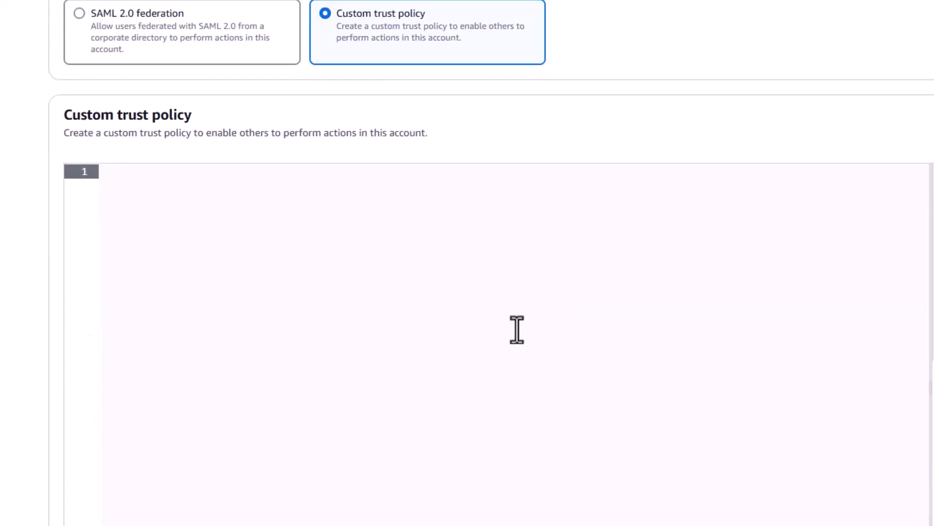
{"action": "type", "text": "{     \"Version\": \"2012-10-17\",     \"Statement\": [         {             \"Effect\": \"Allow\",             \"Principal\": {                 \"Service\": \"datasync.amazonaws.com\"             },             \"Action\": \"sts:AssumeRole\"         }     ] }"}
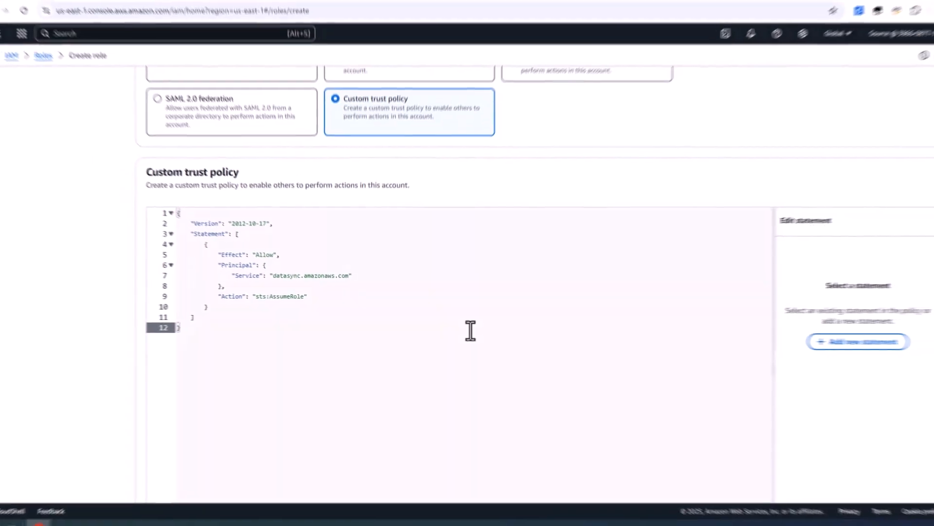
{"action": "scroll", "coordinate": [470, 330], "scroll_direction": "down", "scroll_amount": 2}
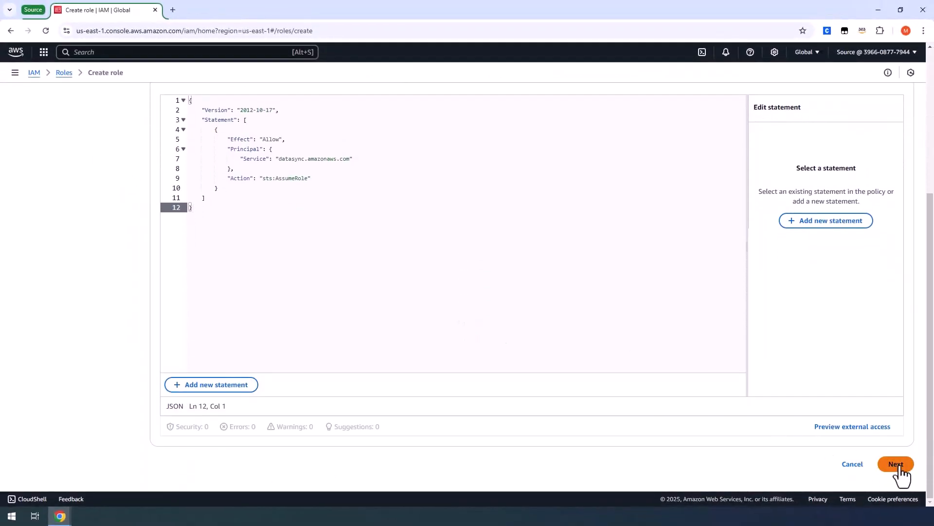
{"action": "left_click", "coordinate": [900, 467]}
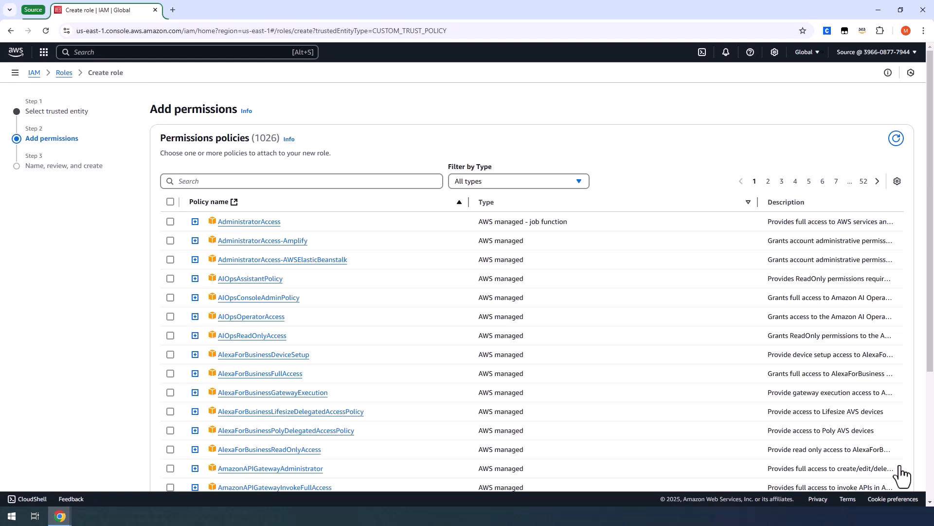
Skip attaching permissions policies and create the role with datasync-destination-location-role as both its name and description
{"action": "scroll", "coordinate": [901, 474], "scroll_direction": "down", "scroll_amount": 4}
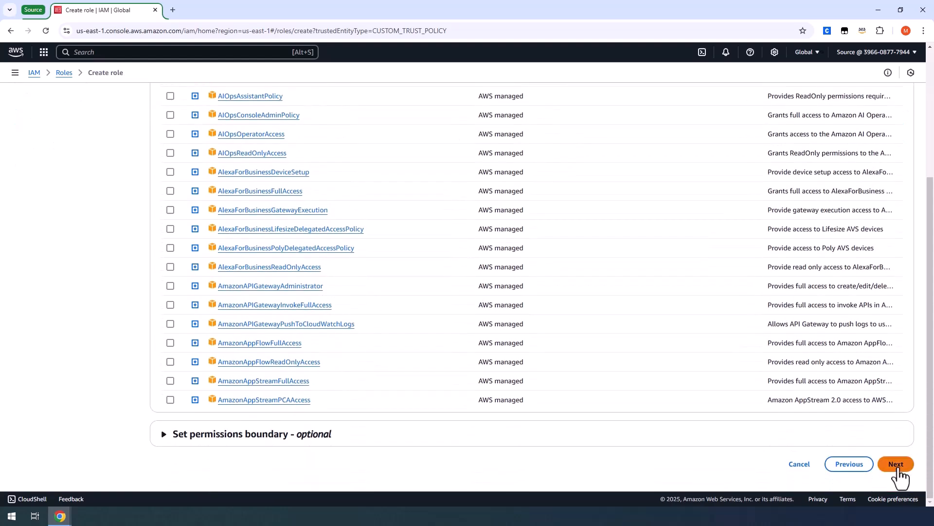
{"action": "left_click", "coordinate": [897, 465]}
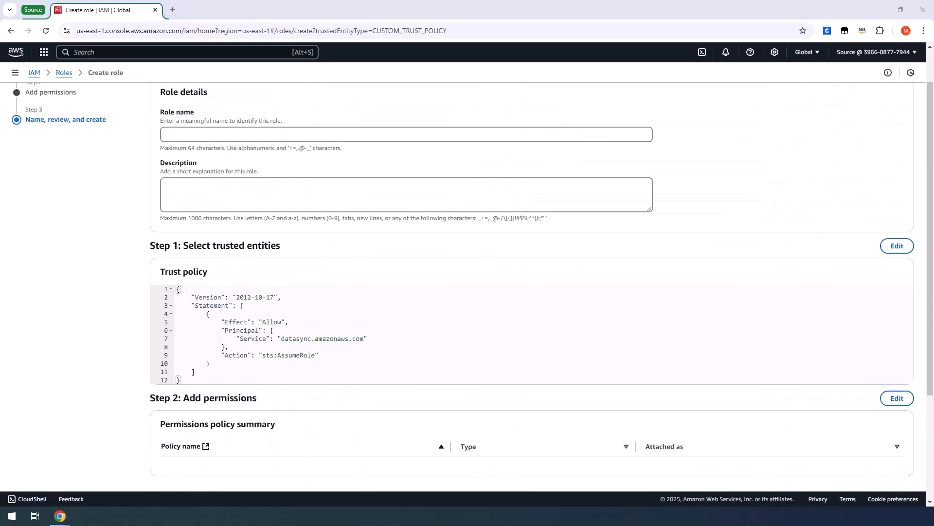
{"action": "left_click", "coordinate": [173, 134]}
{"action": "type", "text": "datasync-destination-location-role"}
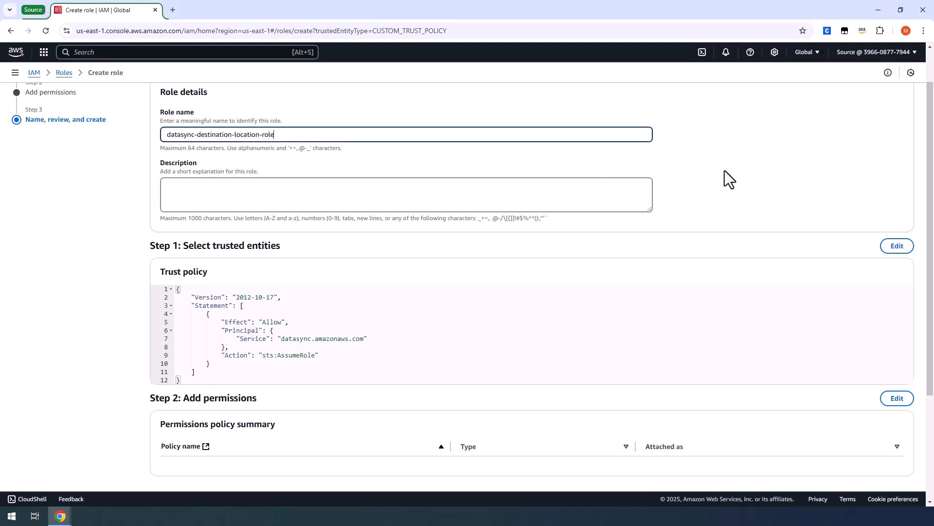
{"action": "left_click", "coordinate": [271, 191]}
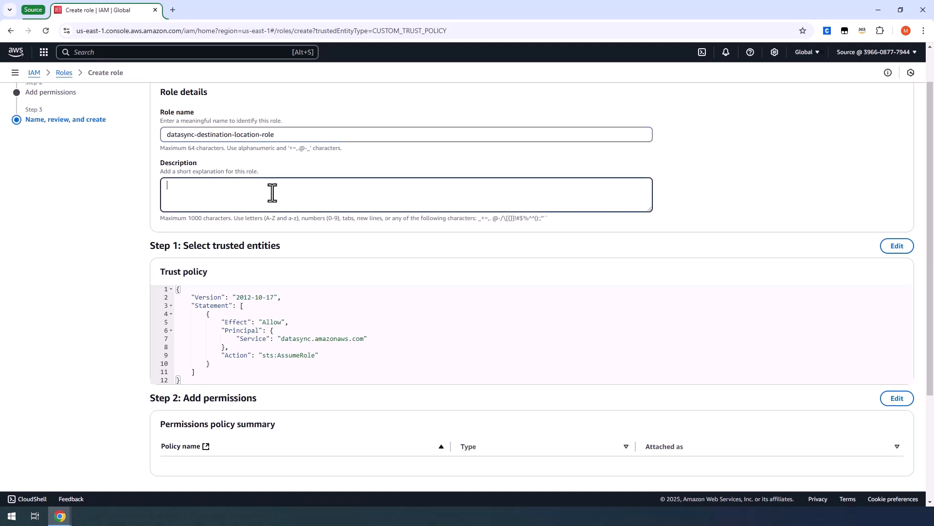
{"action": "type", "text": "datasync-destination-location-role"}
{"action": "left_click", "coordinate": [795, 214]}
{"action": "scroll", "coordinate": [803, 243], "scroll_direction": "down", "scroll_amount": 4}
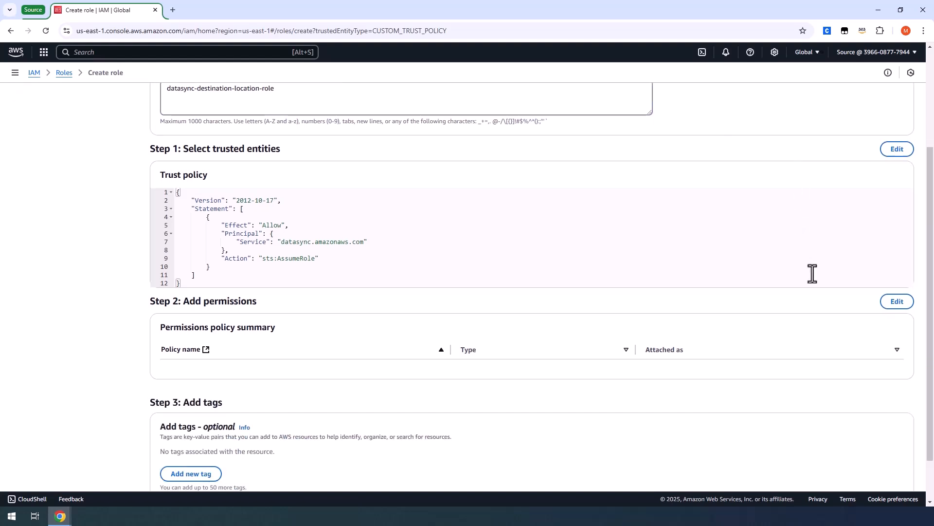
{"action": "left_click", "coordinate": [886, 466]}
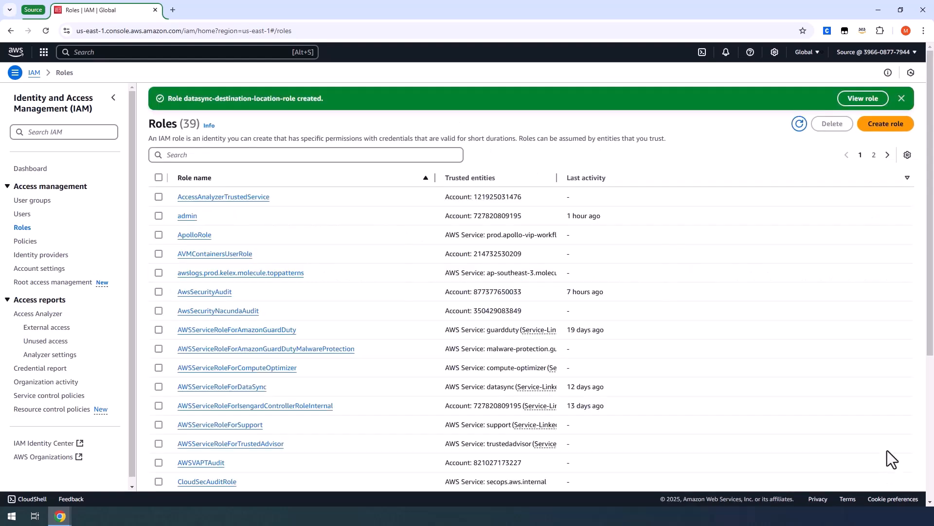
Open the new datasync-destination-location-role and start an inline policy for it in the JSON policy editor
{"action": "left_click", "coordinate": [863, 99]}
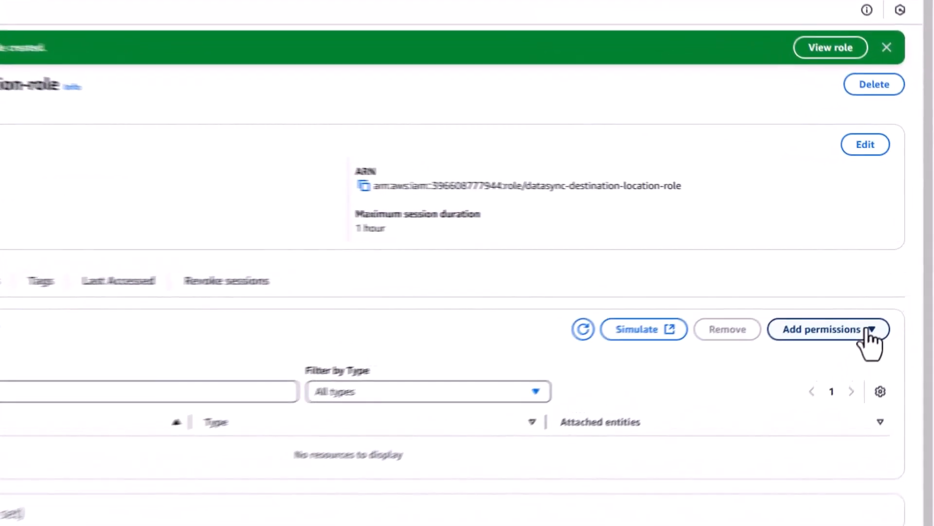
{"action": "left_click", "coordinate": [870, 336]}
{"action": "left_click", "coordinate": [809, 378]}
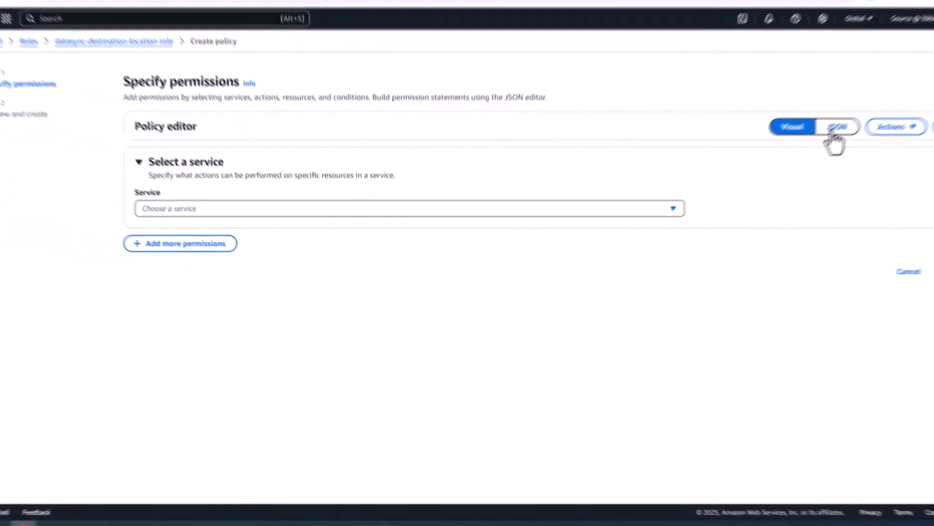
{"action": "left_click", "coordinate": [834, 131]}
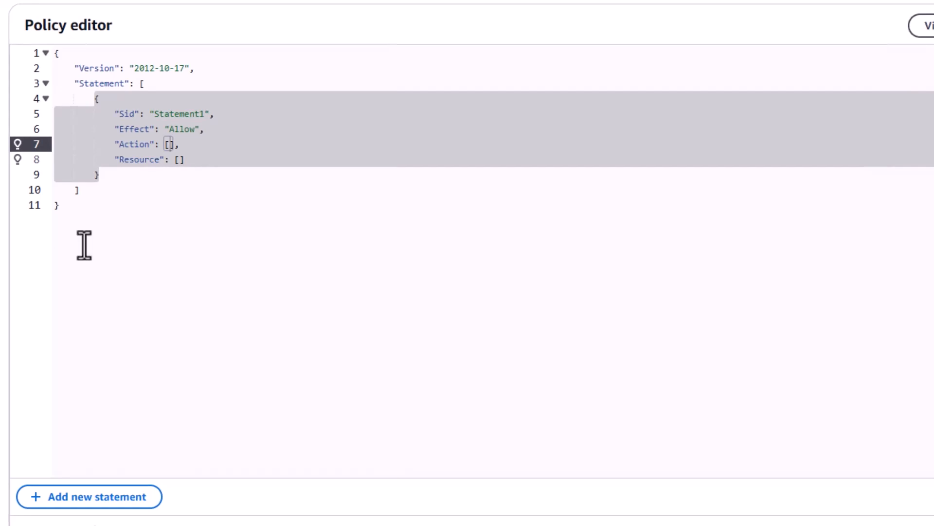
Replace the default policy with s3:GetBucketLocation, ListBucket, ListBucketMultipartUploads on datasync-demo-destination-bucket-us-east-1 and AbortMultipartUpload, DeleteObject, GetObject, ListMultipartUploadParts, PutObject, GetObjectTagging, PutObjectTagging on its objects, and proceed to review
{"action": "left_click_drag", "start_coordinate": [181, 246], "coordinate": [52, 58]}
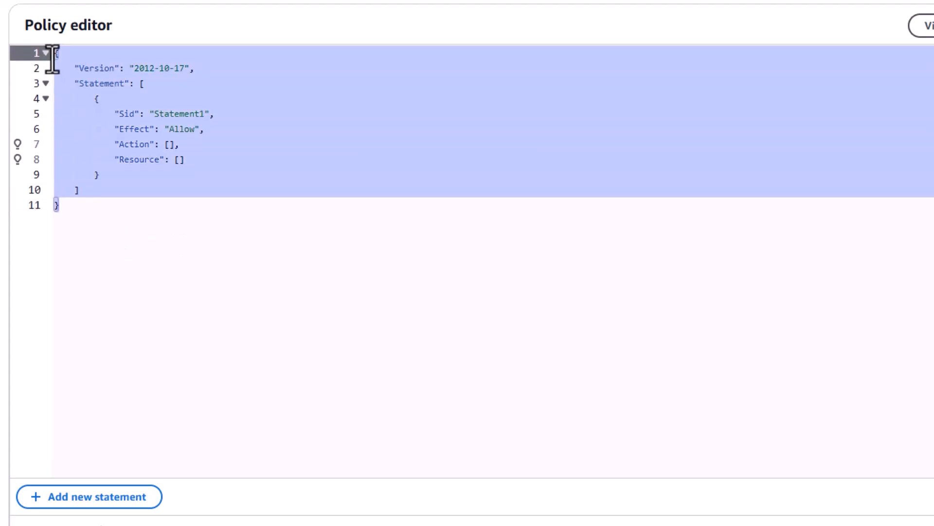
{"action": "key", "text": "BackSpace"}
{"action": "type", "text": "{     \"Version\": \"2012-10-17\",     \"Statement\": [         {             \"Action\": [                 \"s3:GetBucketLocation\",                 \"s3:ListBucket\",                 \"s3:ListBucketMultipartUploads\"             ],             \"Effect\": \"Allow\",             \"Resource\": \"arn:aws:s3:::datasync-demo-destination-bucket-us-east-1\"         },         {             \"Action\": [                 \"s3:AbortMultipartUpload\",                 \"s3:DeleteObject\",                 \"s3:GetObject\",                 \"s3:ListMultipartUploadParts\",                 \"s3:PutObject\",                 \"s3:GetObjectTagging\",                 \"s3:PutObjectTagging\"             ],             \"Effect\": \"Allow\",             \"Resource\": \"arn:aws:s3:::datasync-demo-destination-bucket-us-east-1/*\"         }     ] }"}
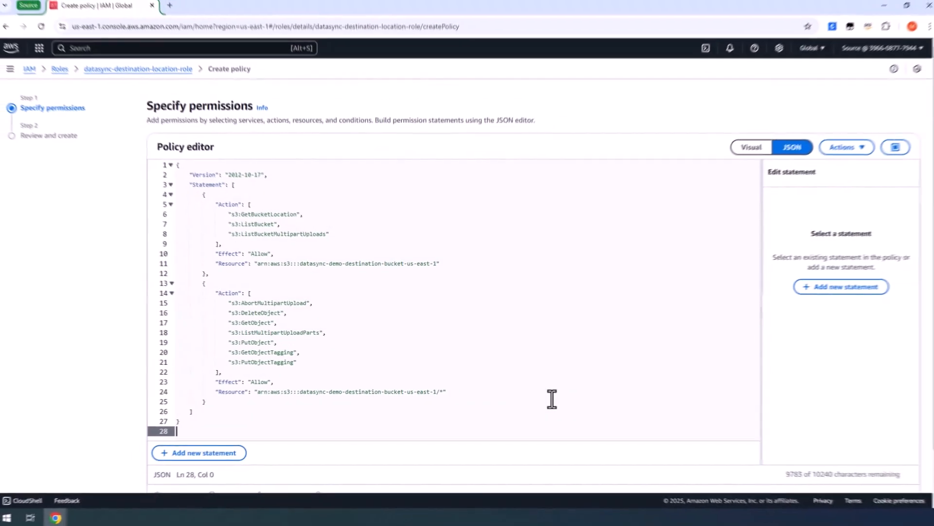
{"action": "scroll", "coordinate": [750, 419], "scroll_direction": "down", "scroll_amount": 2}
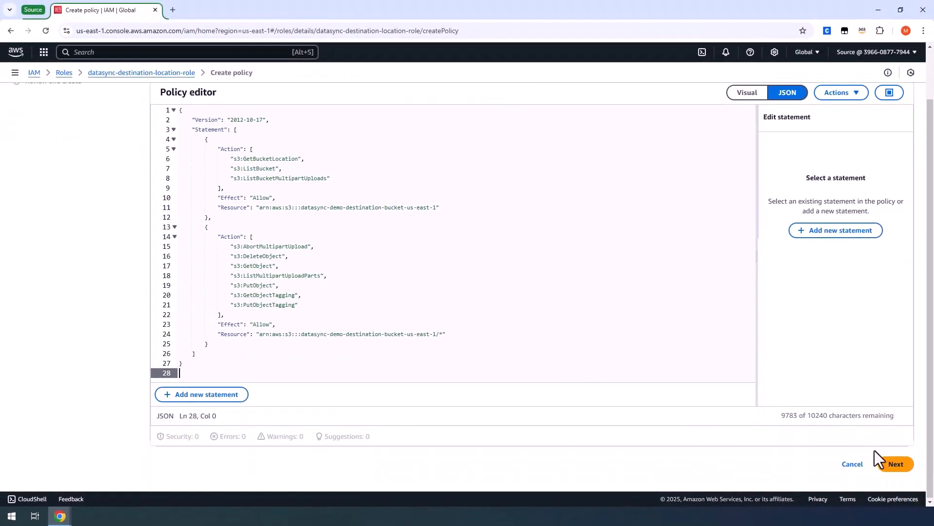
{"action": "left_click", "coordinate": [896, 466]}
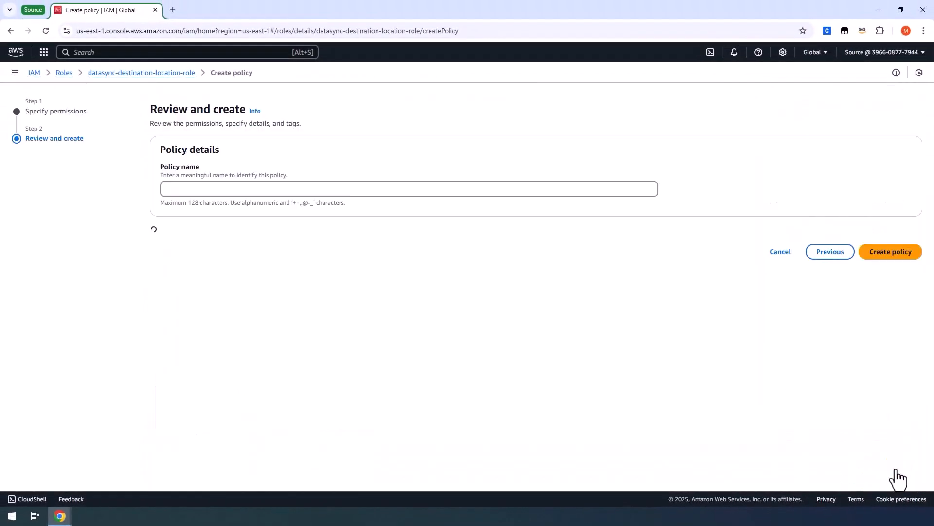
Name the inline policy datasync-destination-location-role-policy and create it
{"action": "left_click", "coordinate": [231, 189]}
{"action": "type", "text": "datasync-destination-location-role-policy"}
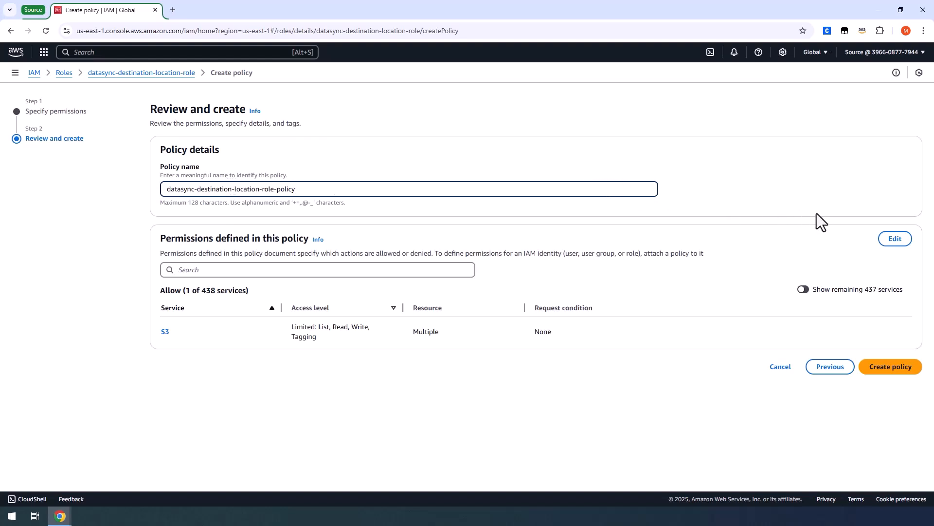
{"action": "left_click", "coordinate": [886, 368]}
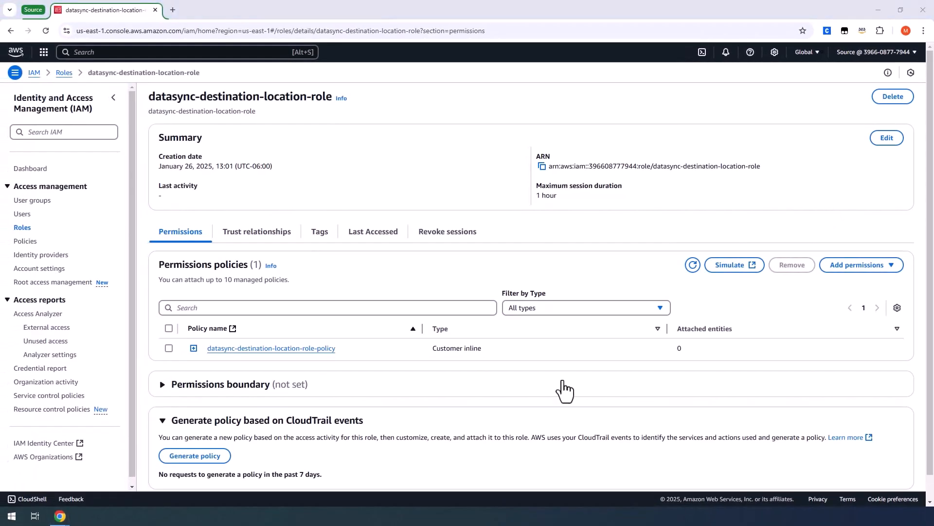
Switch to the destination account's browser window and open the bucket policy of datasync-demo-destination-bucket-us-east-1 for editing
{"action": "mouse_move", "coordinate": [59, 522]}
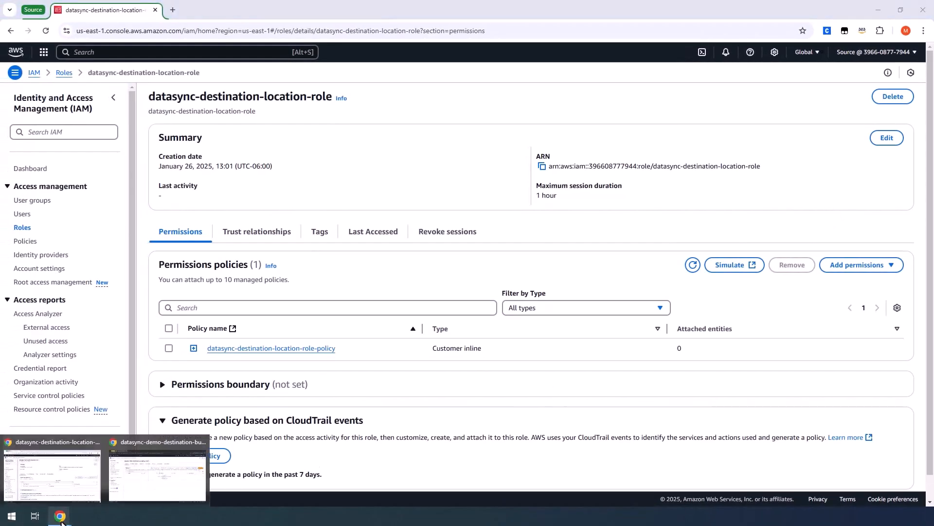
{"action": "left_click", "coordinate": [154, 483]}
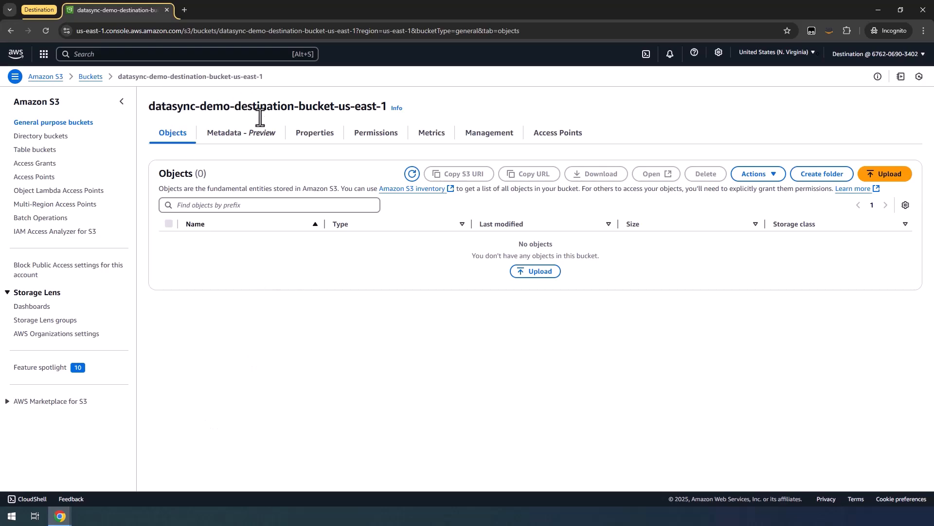
{"action": "left_click", "coordinate": [389, 143]}
{"action": "scroll", "coordinate": [545, 360], "scroll_direction": "down", "scroll_amount": 1}
{"action": "scroll", "coordinate": [545, 361], "scroll_direction": "down", "scroll_amount": 5}
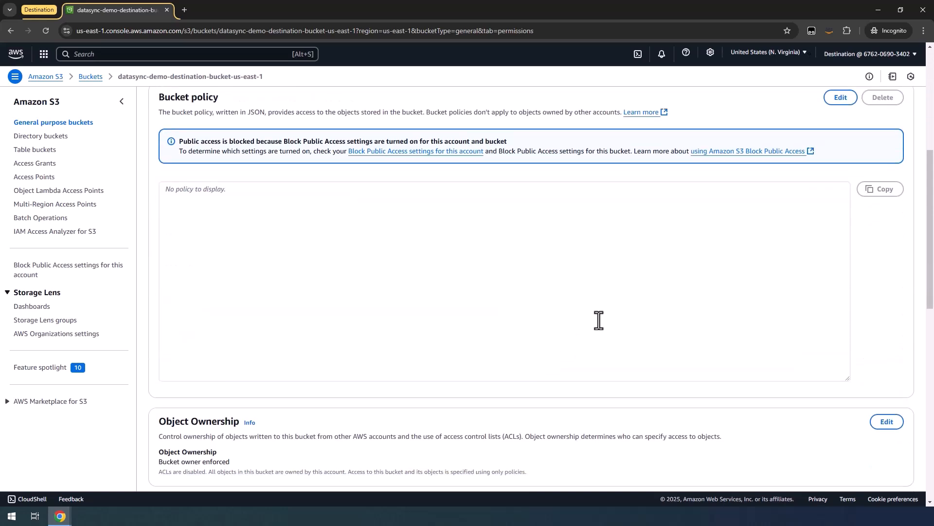
{"action": "left_click", "coordinate": [837, 100]}
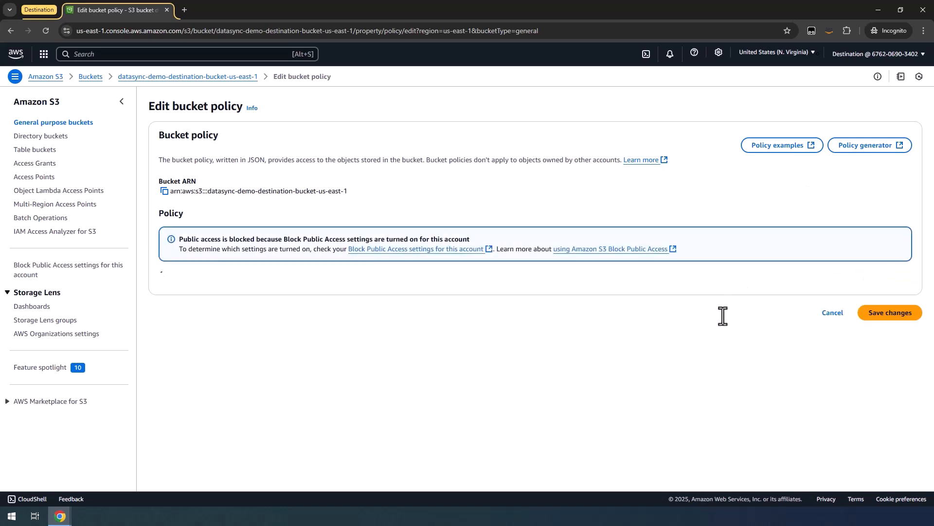
Save a bucket policy with Sid DataSyncCreateS3LocationAndTaskAccess granting the source account's datasync-destination-location-role the same S3 actions as its inline policy on the bucket and its objects
{"action": "scroll", "coordinate": [720, 324], "scroll_direction": "down", "scroll_amount": 2}
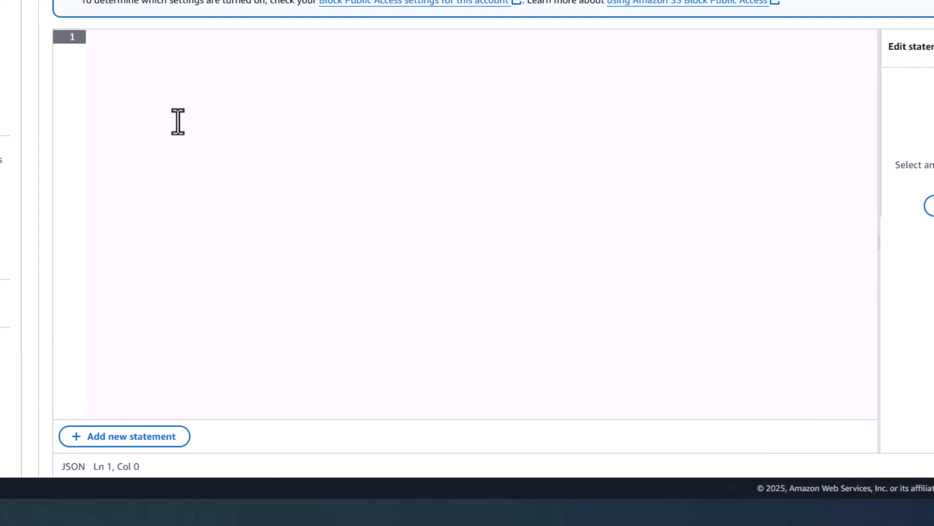
{"action": "key", "text": "ctrl+v"}
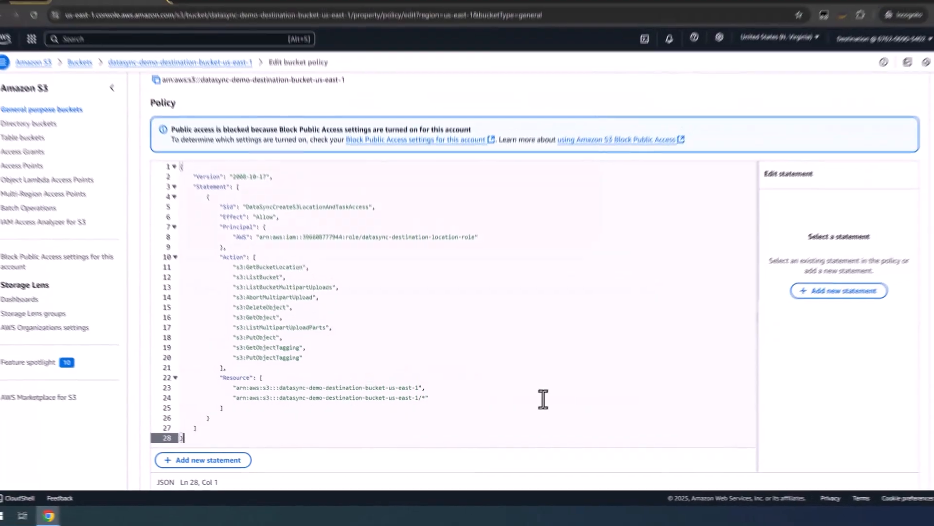
{"action": "scroll", "coordinate": [795, 402], "scroll_direction": "down", "scroll_amount": 2}
{"action": "left_click", "coordinate": [876, 469]}
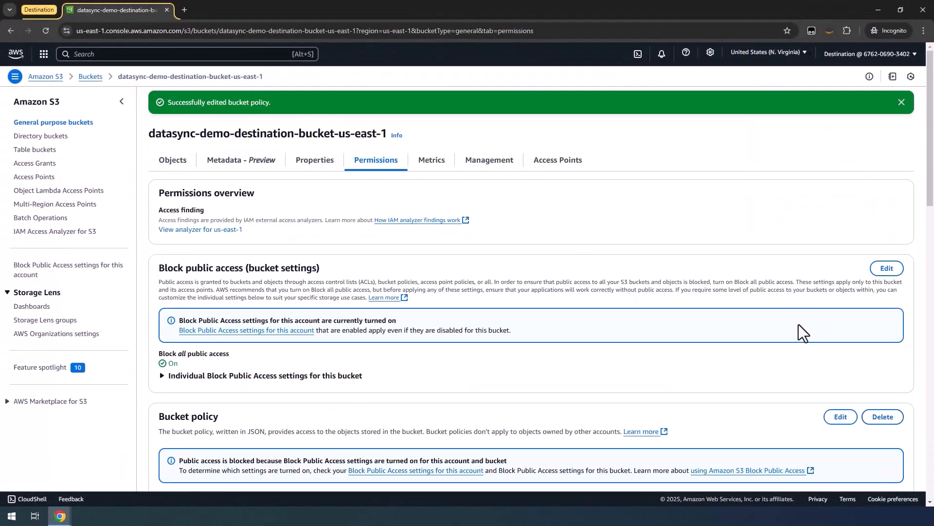
{"action": "scroll", "coordinate": [798, 324], "scroll_direction": "down", "scroll_amount": 2}
{"action": "scroll", "coordinate": [745, 291], "scroll_direction": "down", "scroll_amount": 9}
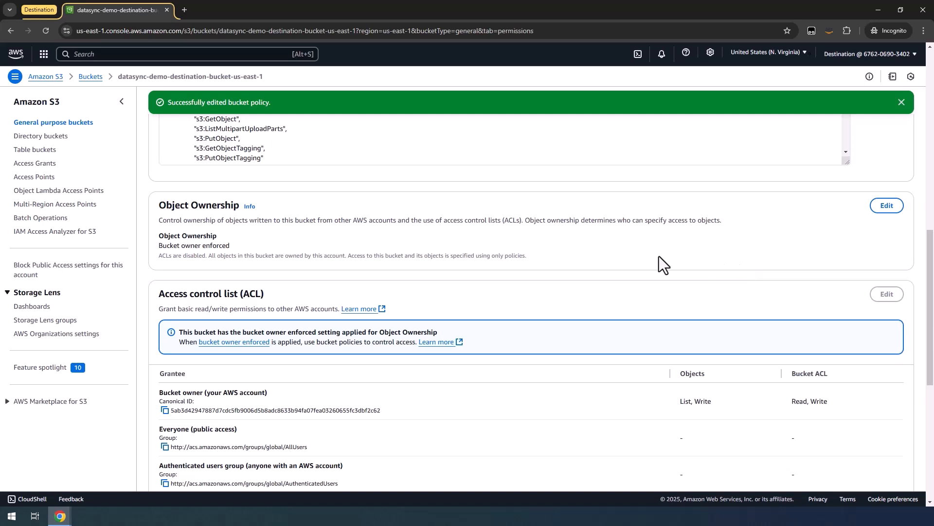
Review the destination bucket's Object Ownership options without saving changes, and view the bucket's object list
{"action": "left_click", "coordinate": [885, 206]}
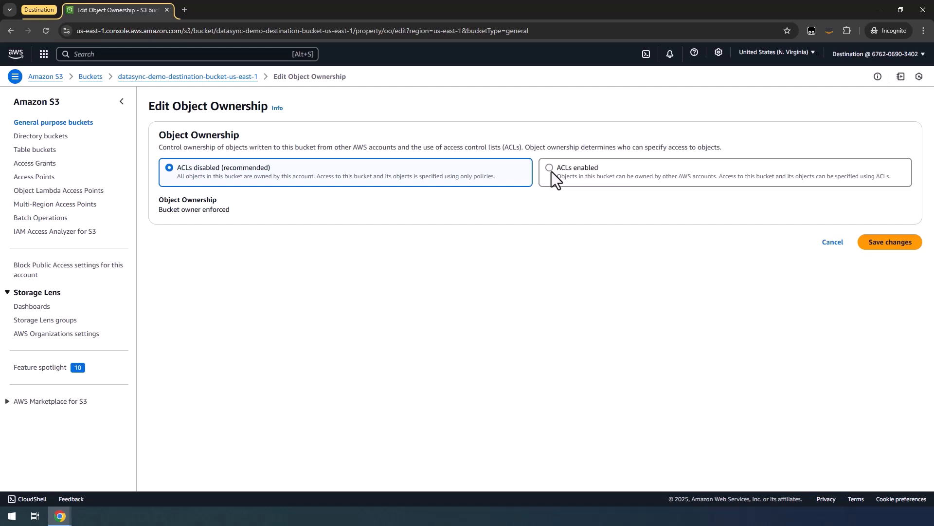
{"action": "left_click", "coordinate": [838, 252]}
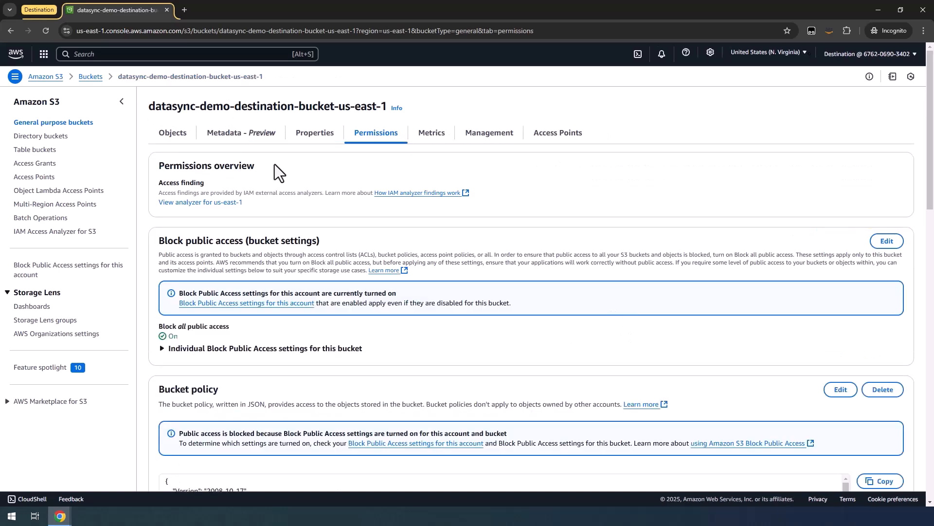
{"action": "left_click", "coordinate": [170, 134]}
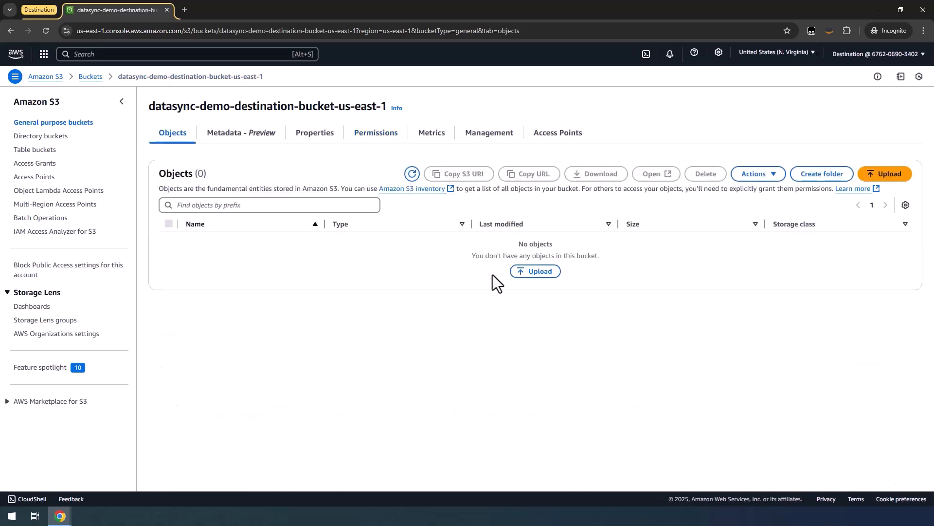
Switch to the source account's browser window and open the locations list of the DataSync service
{"action": "left_click", "coordinate": [60, 517]}
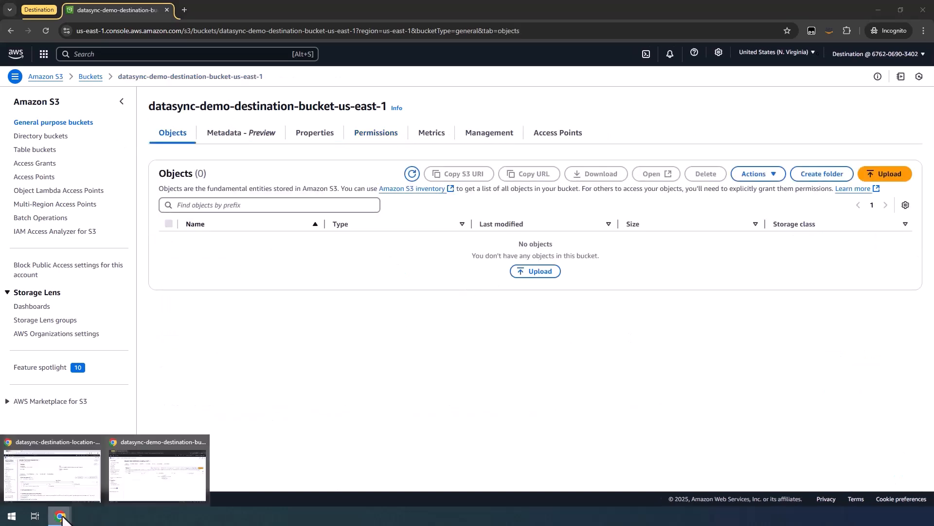
{"action": "left_click", "coordinate": [56, 477]}
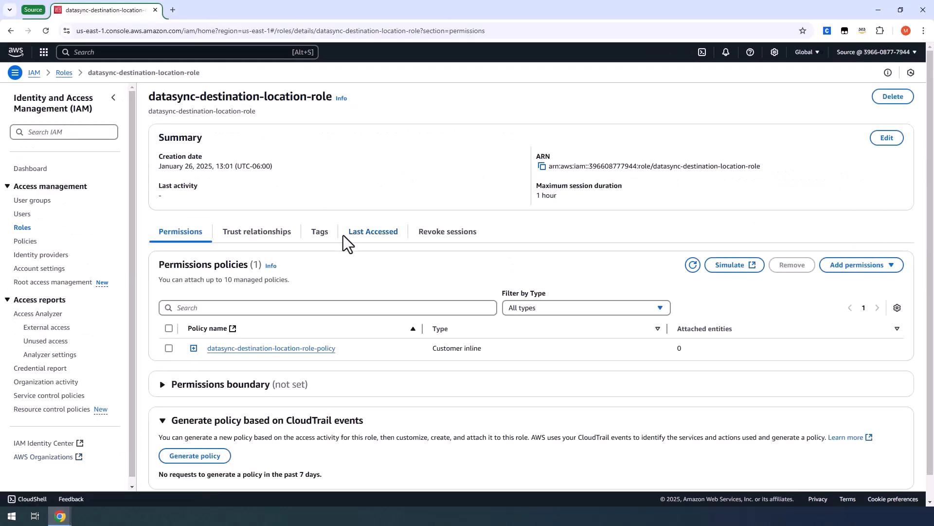
{"action": "left_click", "coordinate": [83, 52]}
{"action": "type", "text": "datasync"}
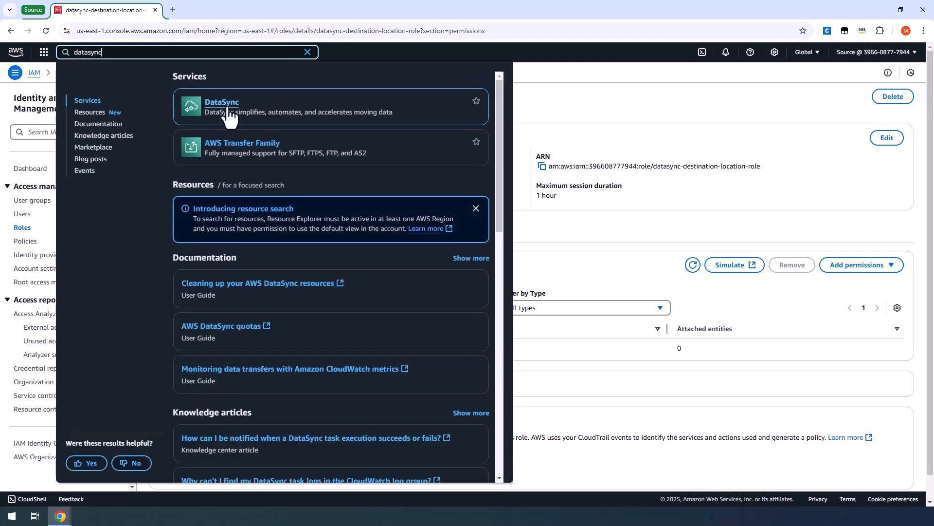
{"action": "left_click", "coordinate": [225, 108]}
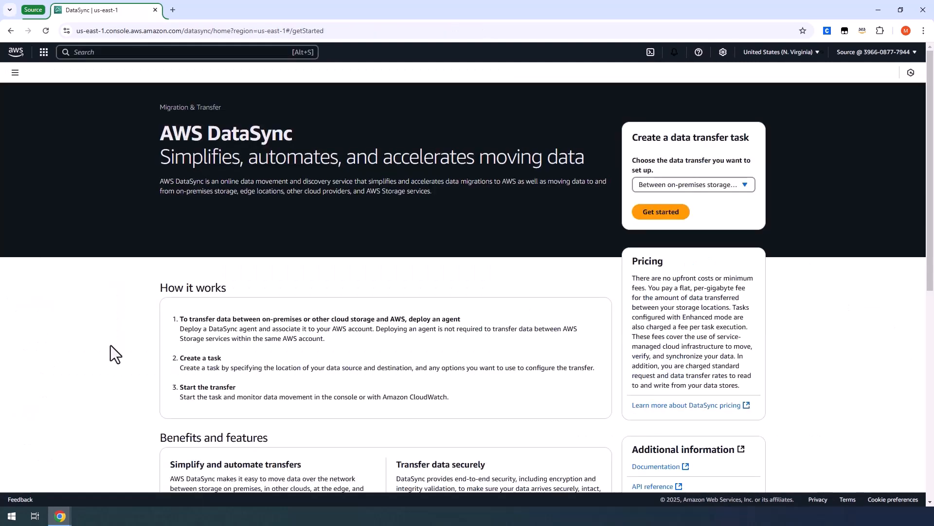
{"action": "left_click", "coordinate": [15, 73]}
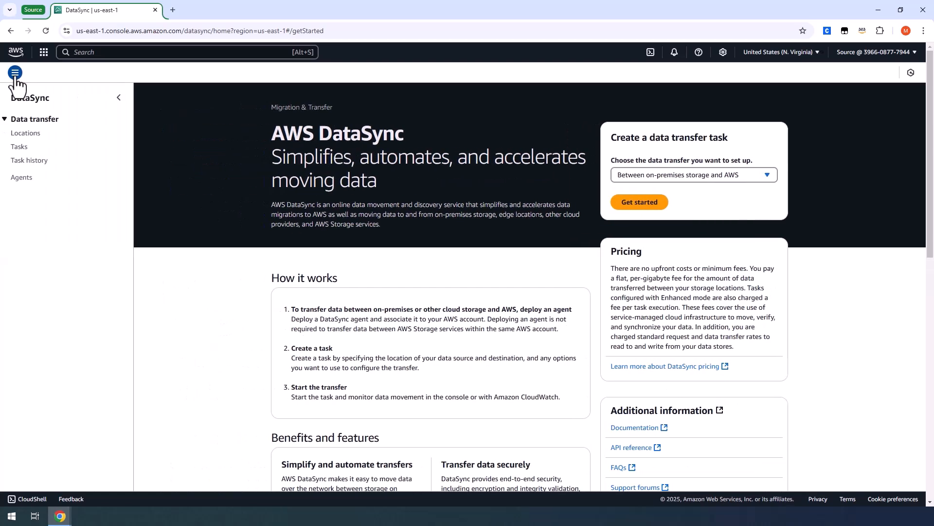
{"action": "left_click", "coordinate": [26, 136]}
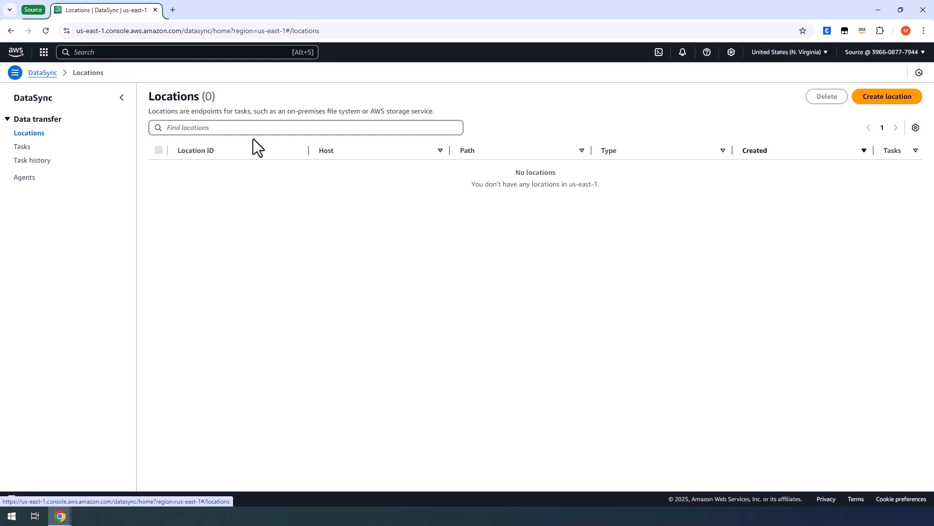
Start a new DataSync location of type Amazon S3 and choose datasync-demo-source-bucket-us-east-1 as its S3 URI
{"action": "left_click", "coordinate": [864, 98]}
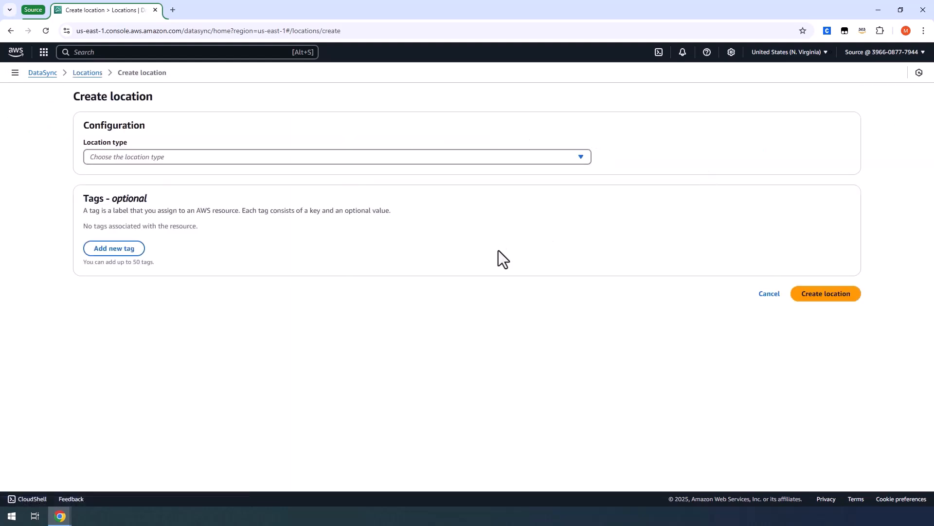
{"action": "left_click", "coordinate": [570, 159]}
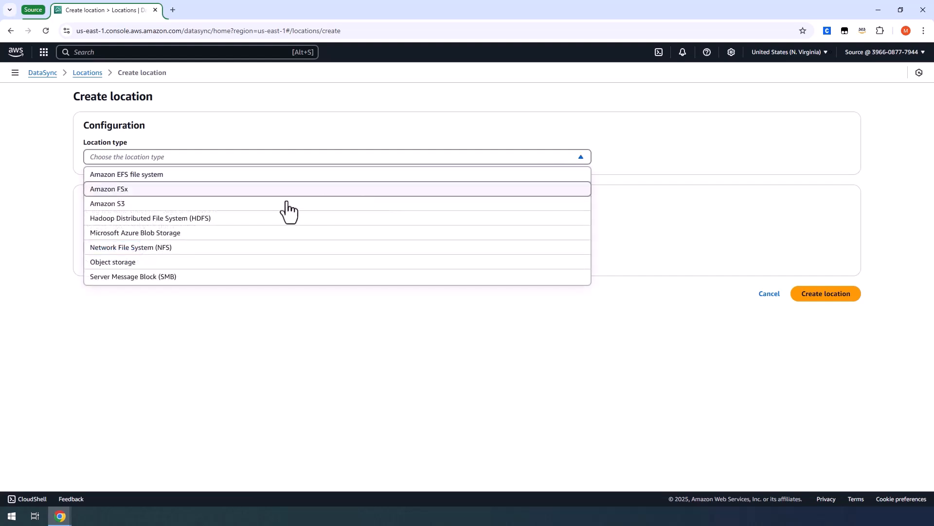
{"action": "left_click", "coordinate": [222, 205]}
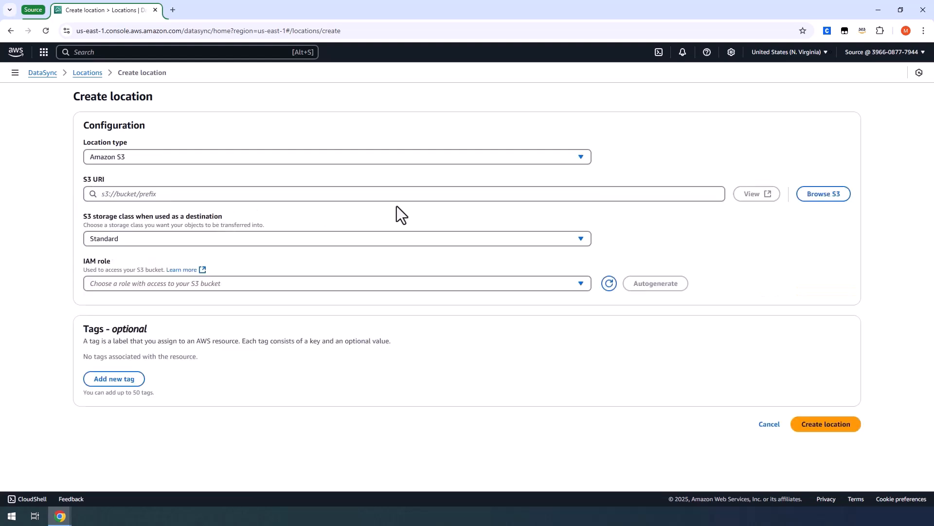
{"action": "left_click", "coordinate": [830, 202]}
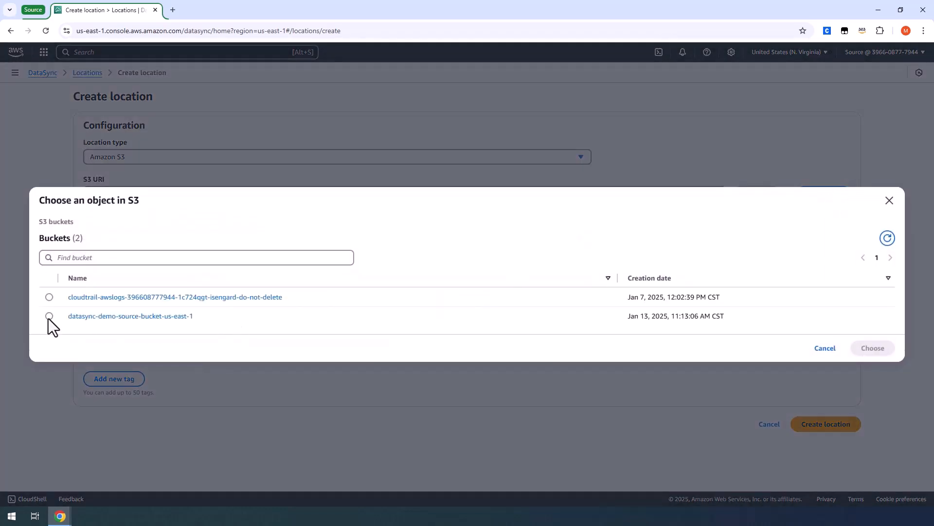
{"action": "left_click", "coordinate": [48, 317]}
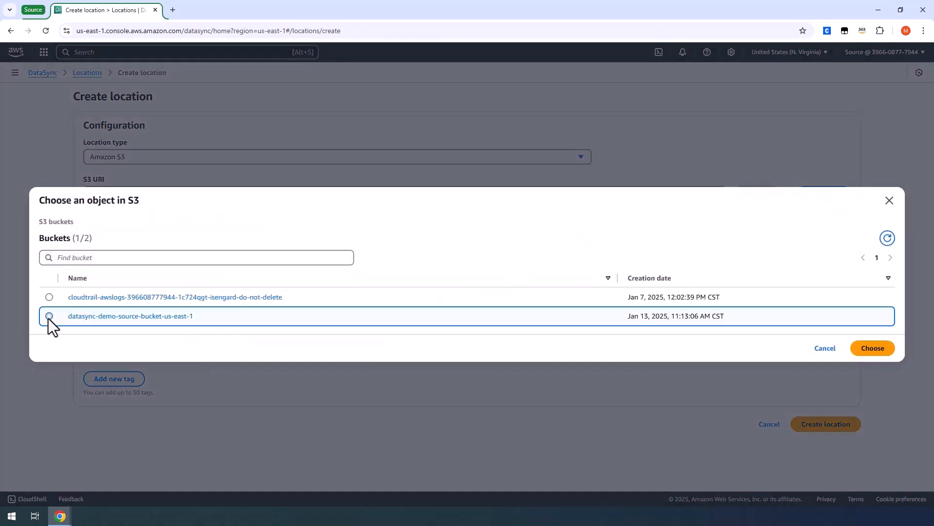
{"action": "left_click", "coordinate": [871, 352]}
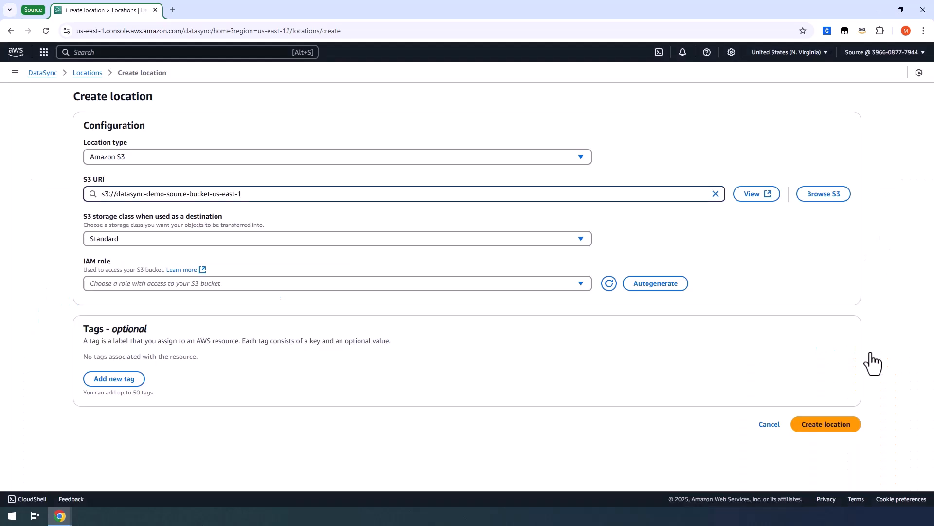
Assign the IAM role datasync-source-location-role to the location, create it, and return to the locations list
{"action": "left_click", "coordinate": [580, 282]}
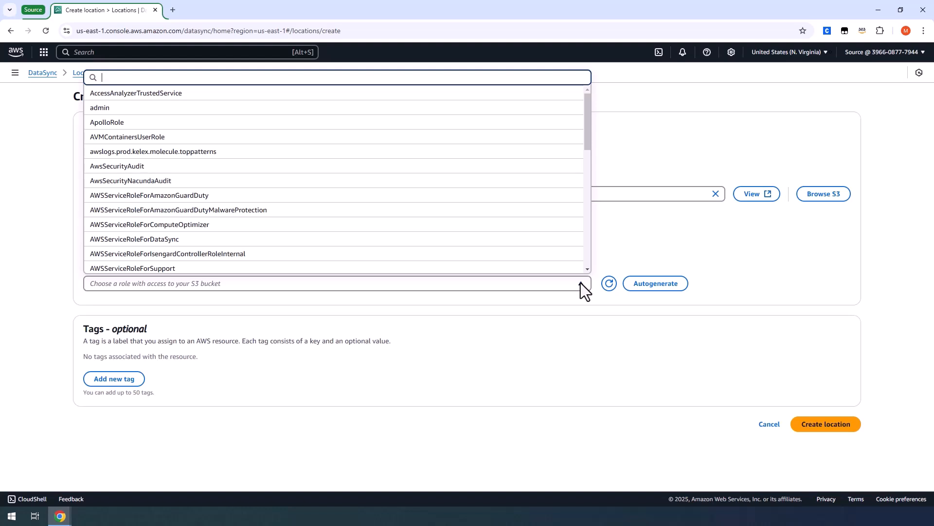
{"action": "type", "text": "datas"}
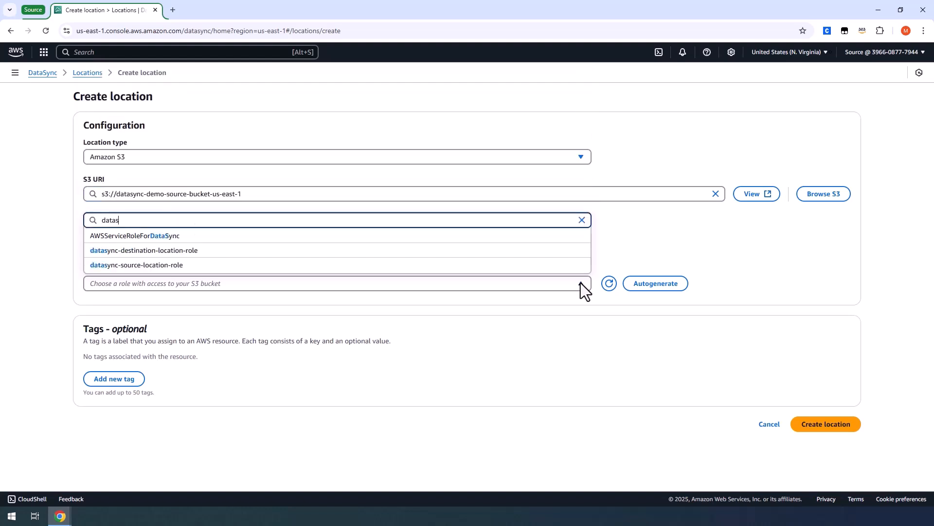
{"action": "type", "text": "ync"}
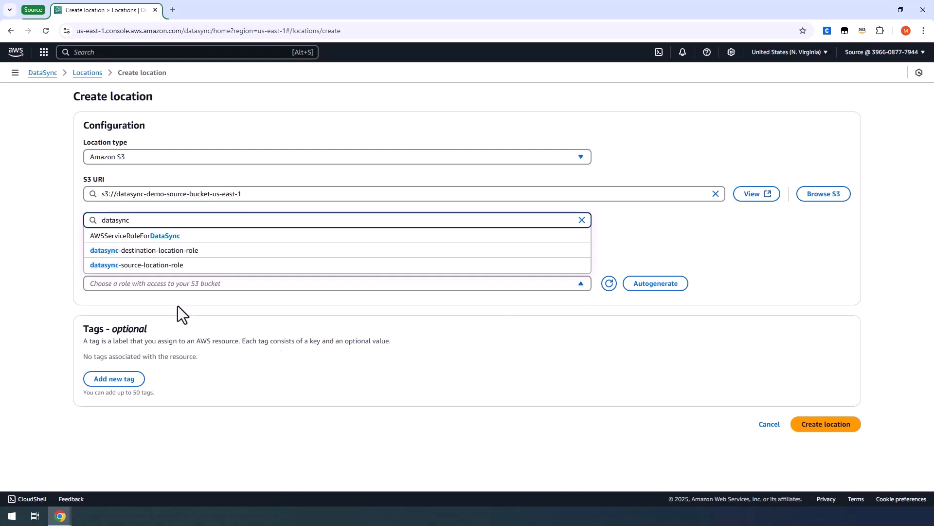
{"action": "left_click", "coordinate": [138, 268]}
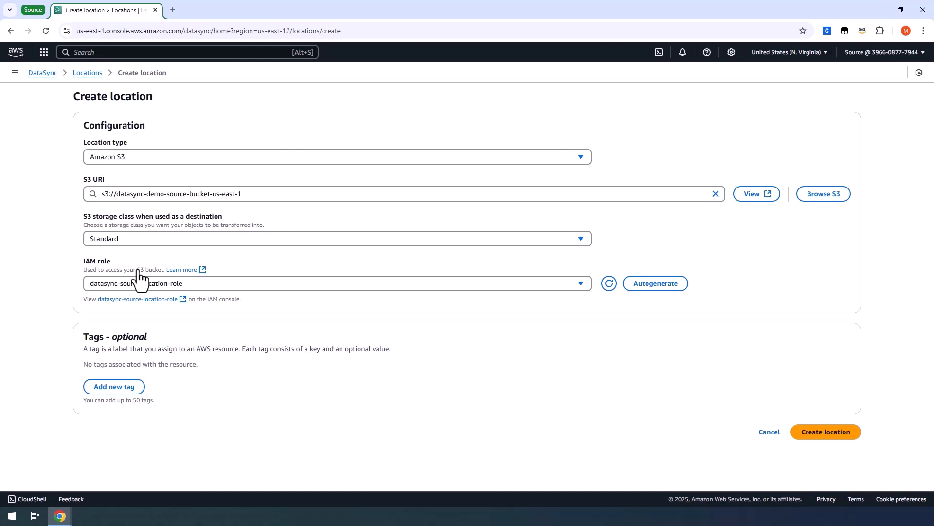
{"action": "left_click", "coordinate": [826, 432]}
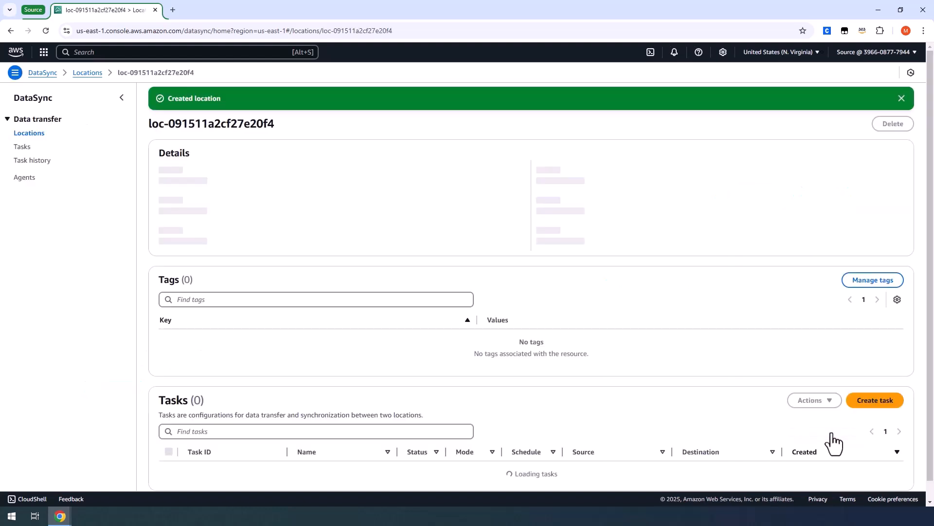
{"action": "left_click", "coordinate": [902, 101]}
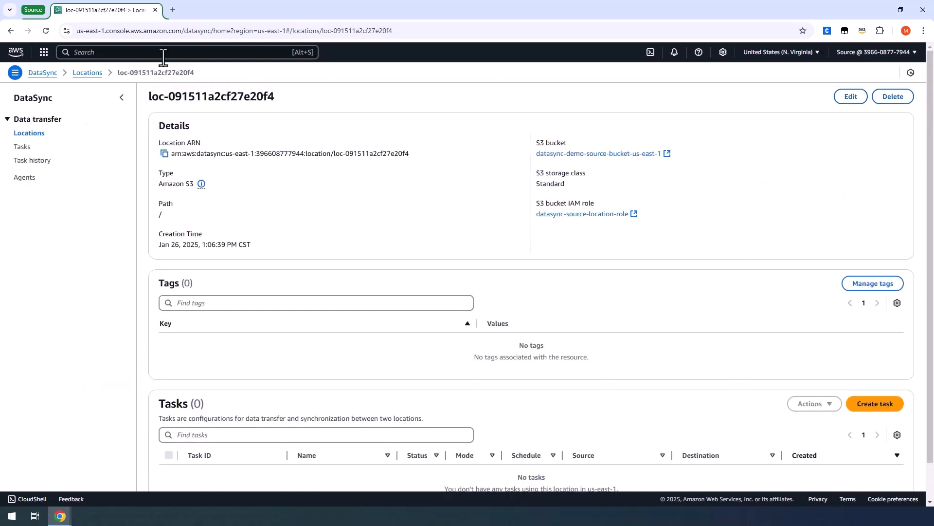
{"action": "left_click", "coordinate": [88, 73]}
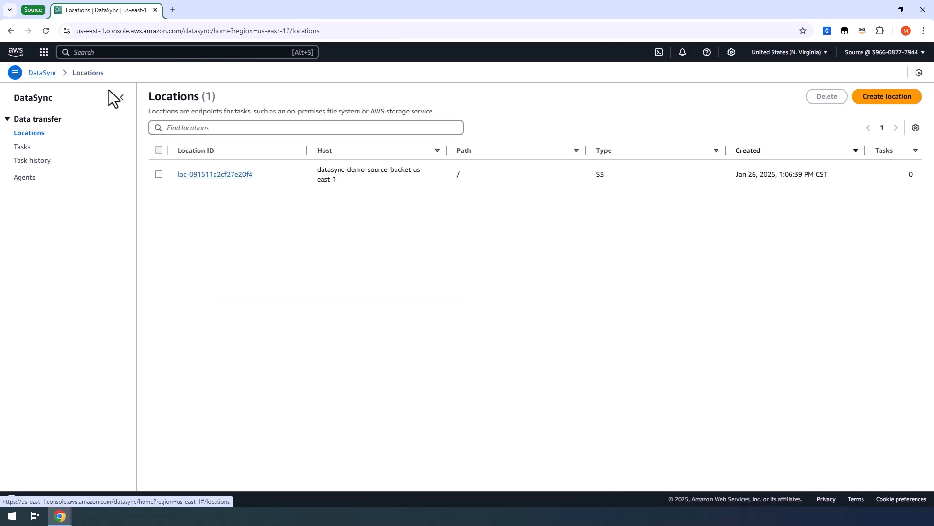
Find the CloudShell service, open it in a separate browser tab, and switch to that tab
{"action": "left_click", "coordinate": [100, 53]}
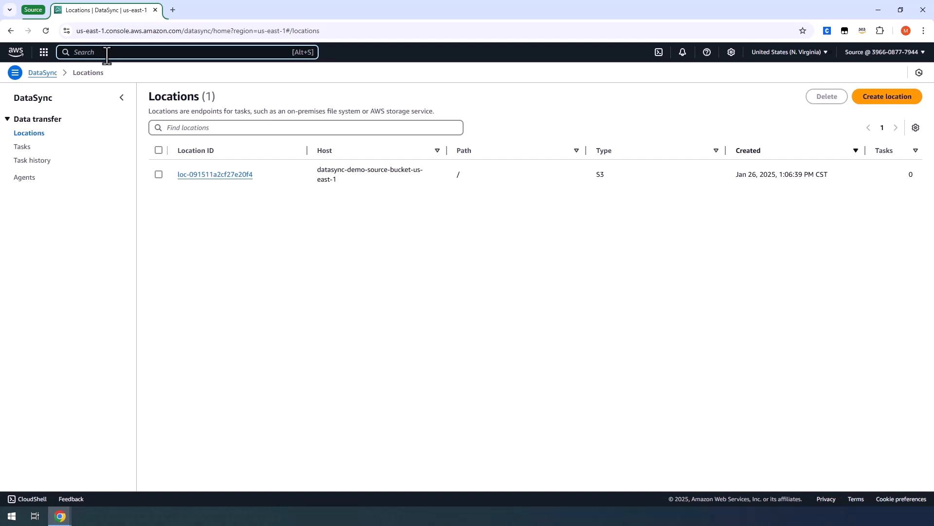
{"action": "type", "text": "cloudshell"}
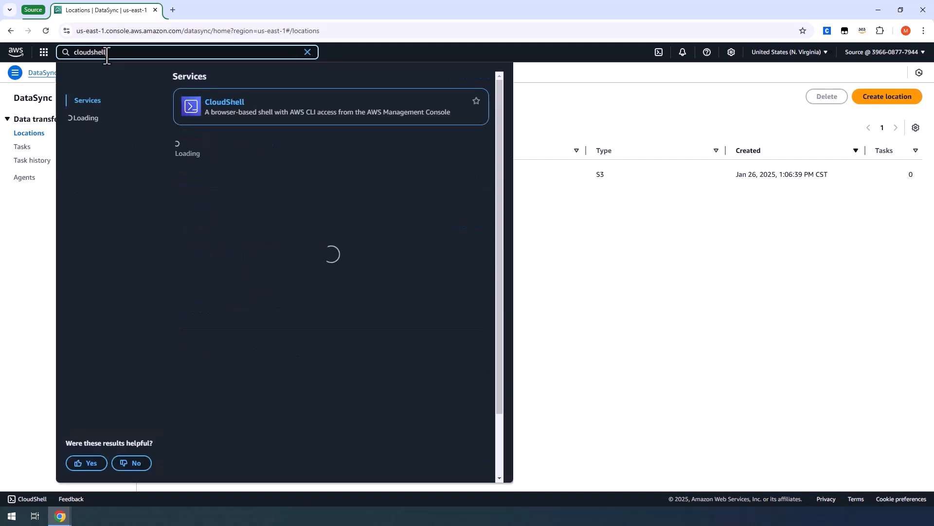
{"action": "right_click", "coordinate": [222, 102]}
{"action": "left_click", "coordinate": [243, 113]}
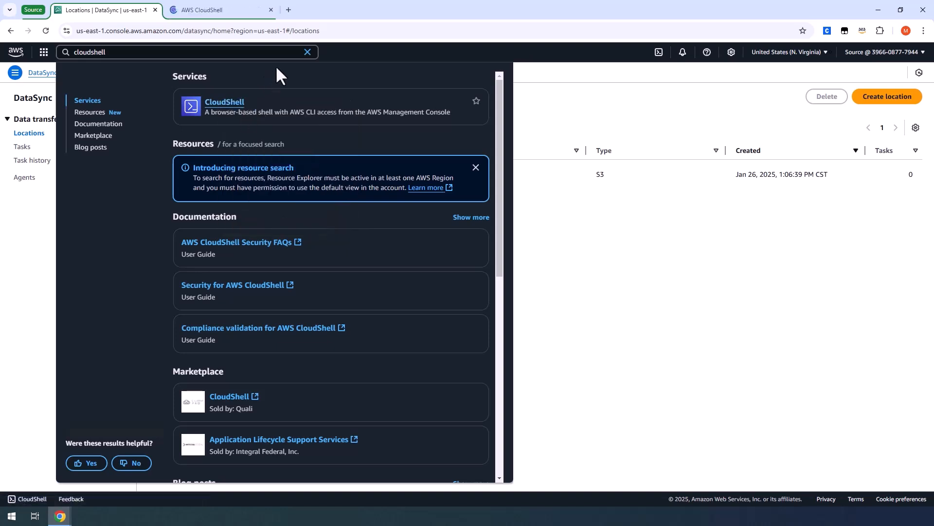
{"action": "left_click", "coordinate": [307, 52]}
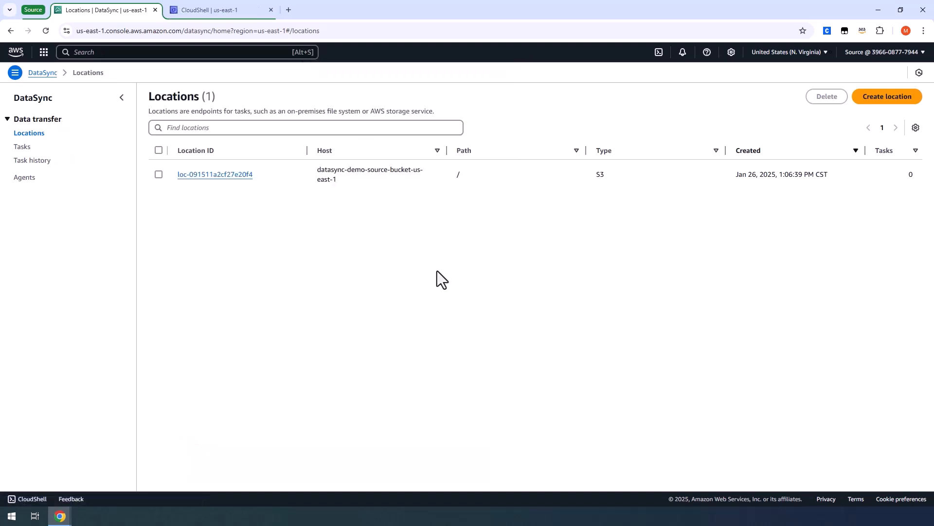
{"action": "left_click", "coordinate": [236, 13]}
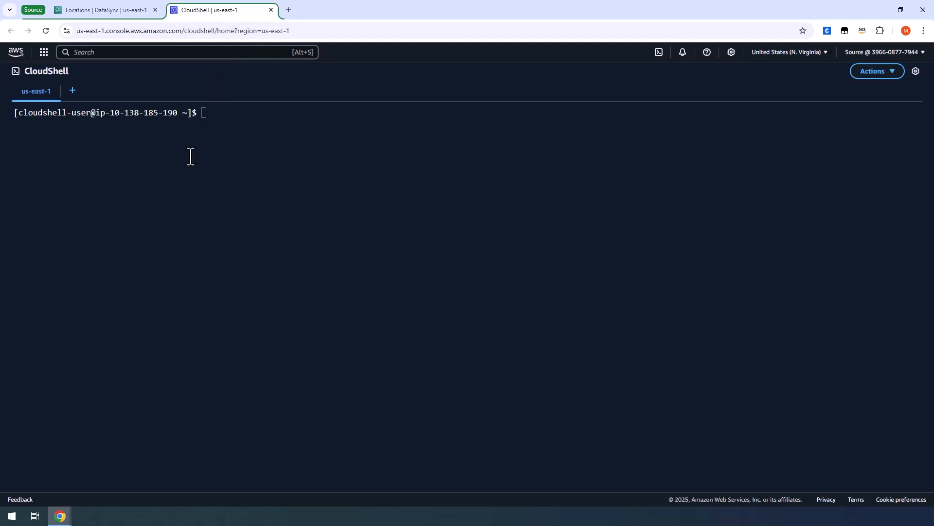
Run aws datasync create-location-s3 for datasync-demo-destination-bucket-us-east-1 in region us-east-1, with the source account's datasync-destination-location-role ARN as BucketAccessRoleArn
{"action": "left_click", "coordinate": [221, 131]}
{"action": "key", "text": "alt+Tab"}
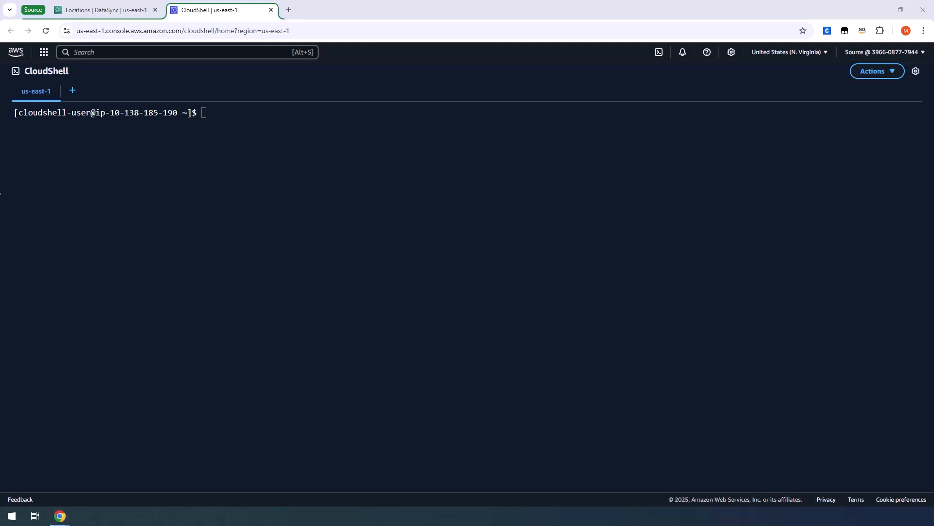
{"action": "right_click", "coordinate": [218, 119]}
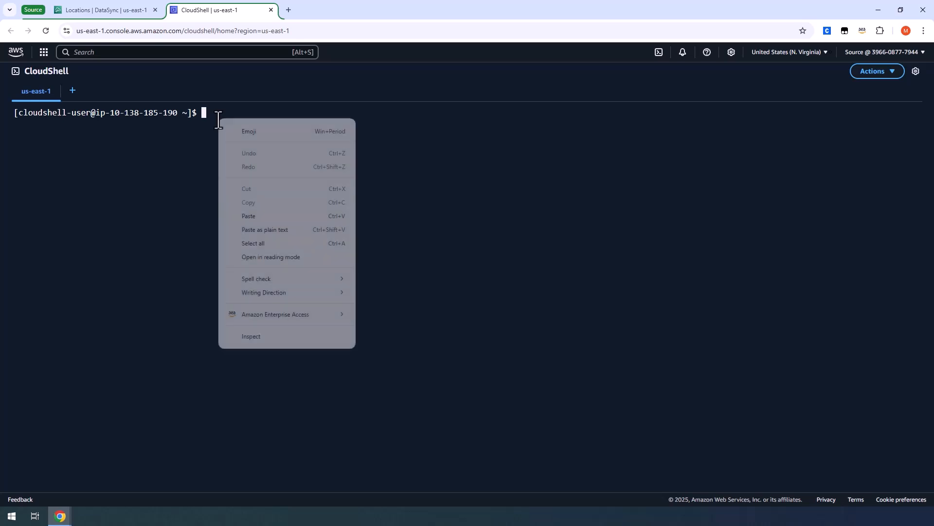
{"action": "left_click", "coordinate": [261, 229]}
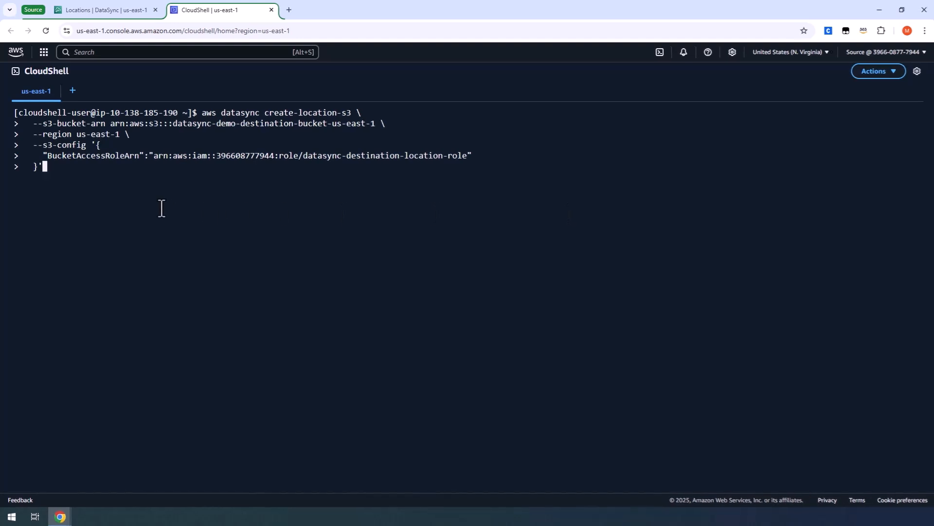
{"action": "key", "text": "Return"}
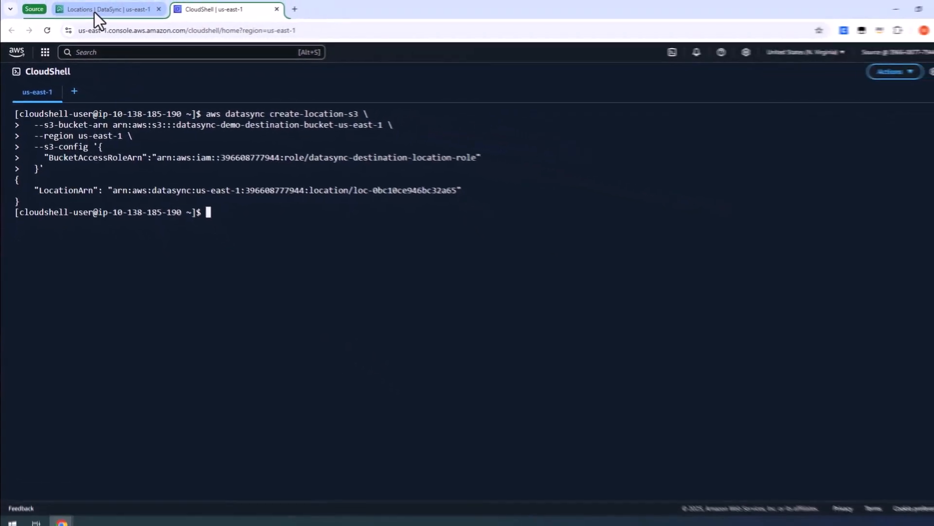
Return to the DataSync locations list, reload it, and widen the Host column to fit the full bucket names
{"action": "left_click", "coordinate": [95, 12]}
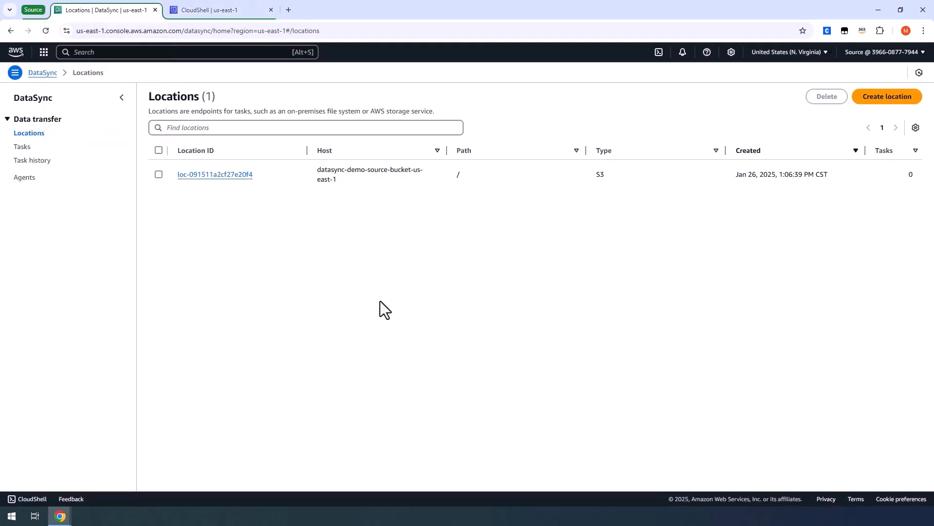
{"action": "left_click", "coordinate": [46, 31]}
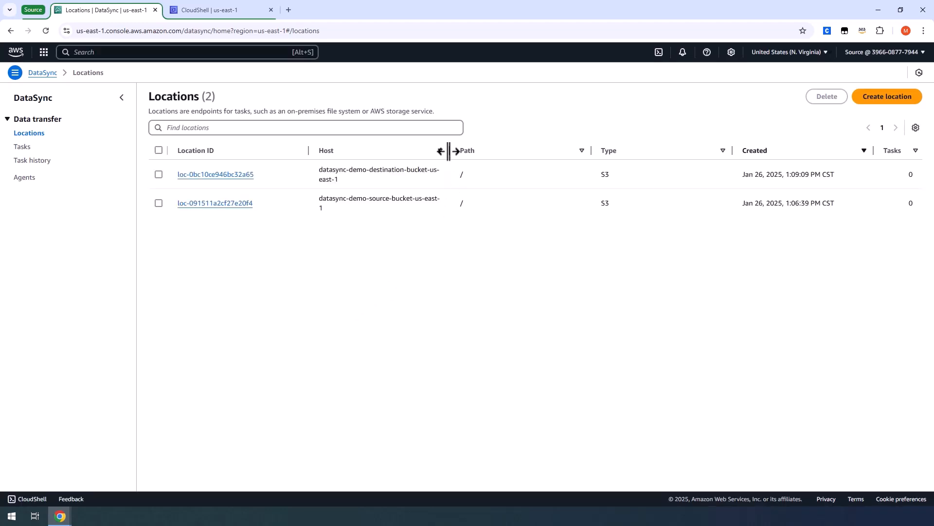
{"action": "left_click_drag", "start_coordinate": [448, 150], "coordinate": [498, 150]}
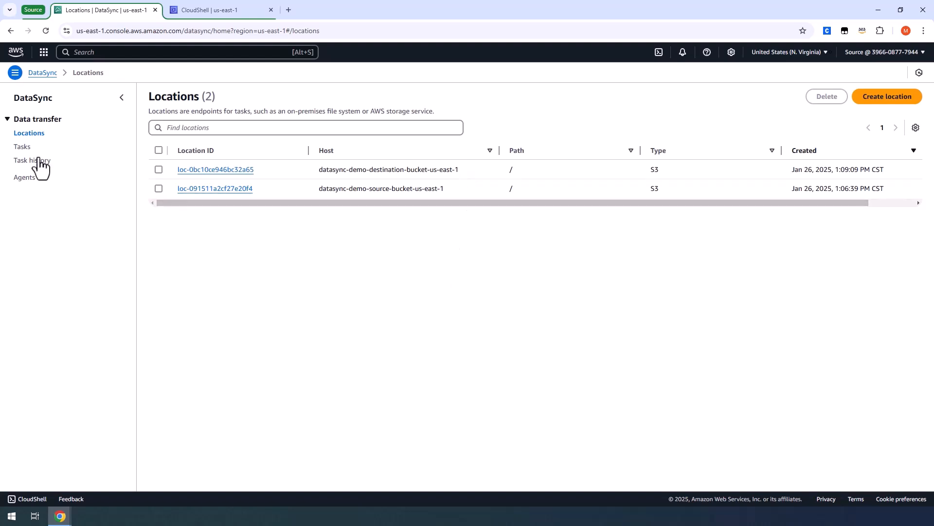
Begin a new DataSync task using the existing location s3://datasync-demo-source-bucket-us-east-1/ as its source, and continue to the destination
{"action": "left_click", "coordinate": [23, 148]}
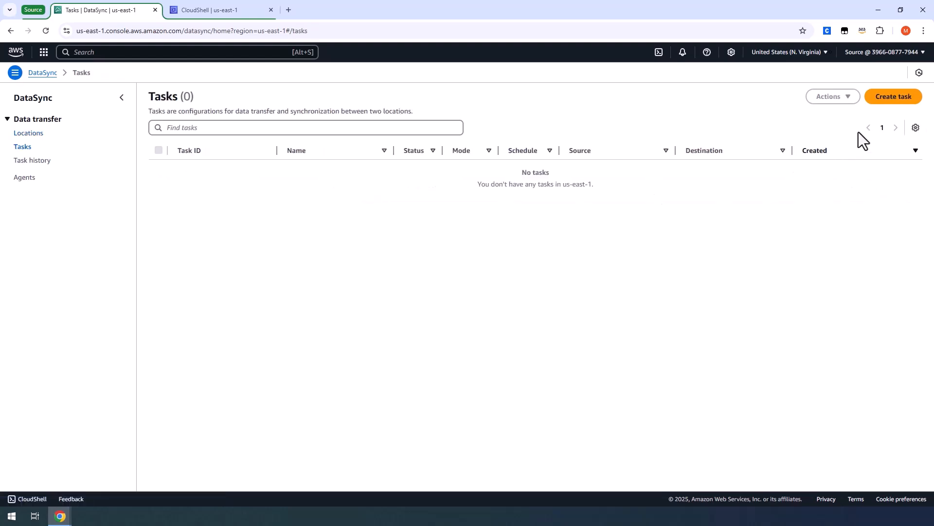
{"action": "left_click", "coordinate": [886, 103]}
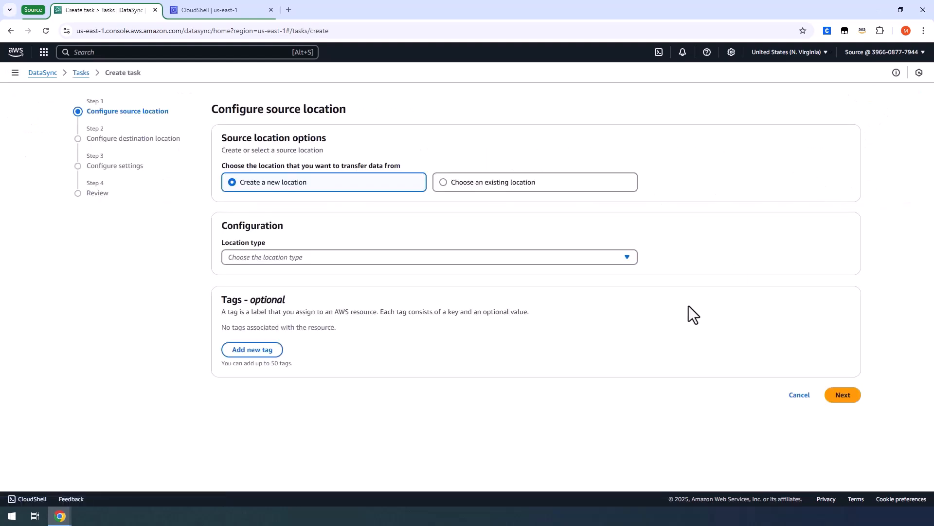
{"action": "left_click", "coordinate": [442, 184]}
{"action": "left_click", "coordinate": [617, 298]}
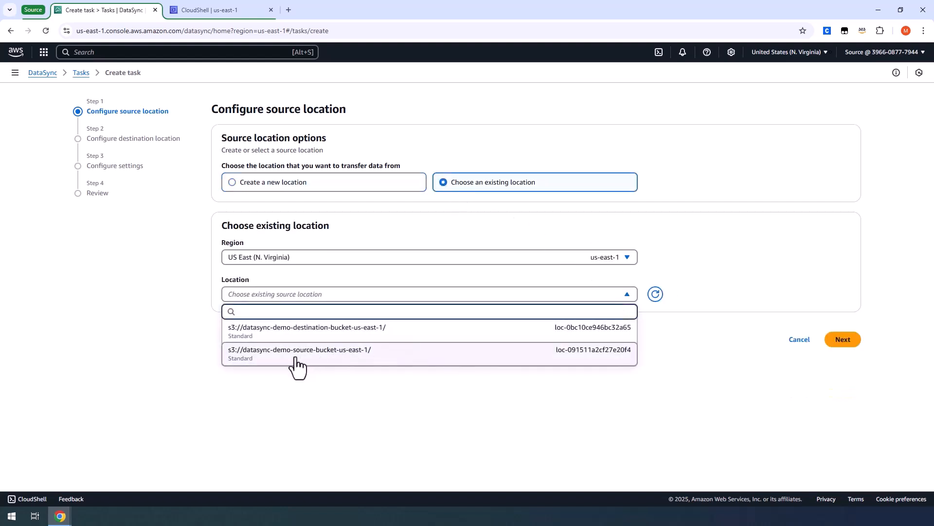
{"action": "left_click", "coordinate": [320, 360]}
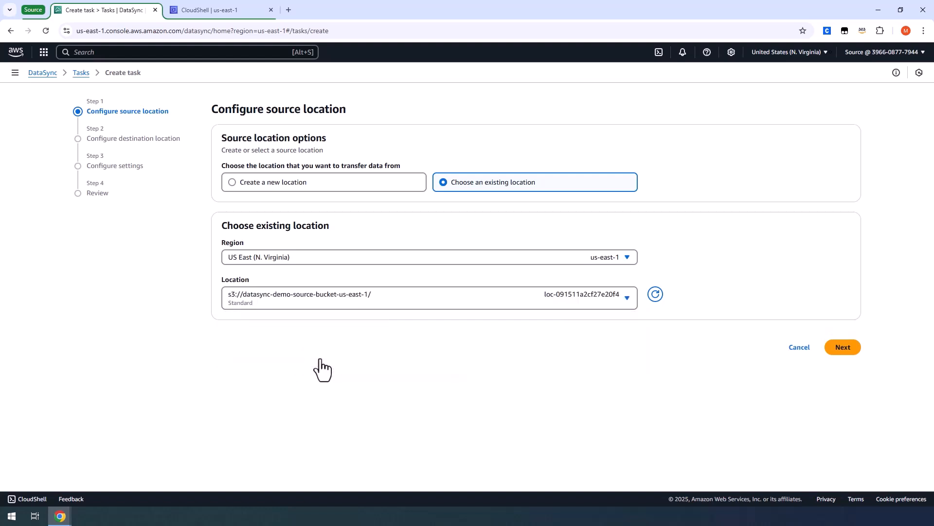
{"action": "left_click", "coordinate": [851, 351]}
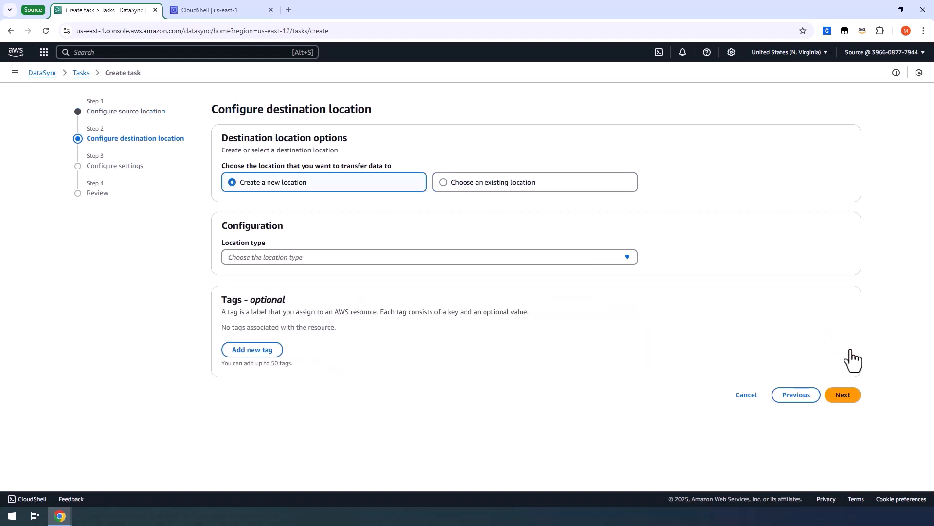
Choose the existing location s3://datasync-demo-destination-bucket-us-east-1/ as the task's destination and continue to the task settings
{"action": "left_click", "coordinate": [446, 186]}
{"action": "left_click", "coordinate": [610, 298]}
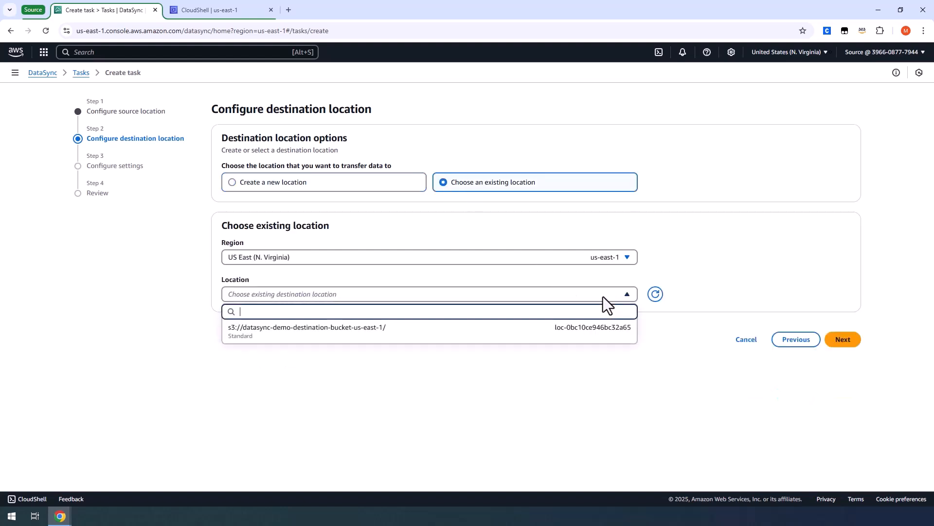
{"action": "left_click", "coordinate": [312, 336]}
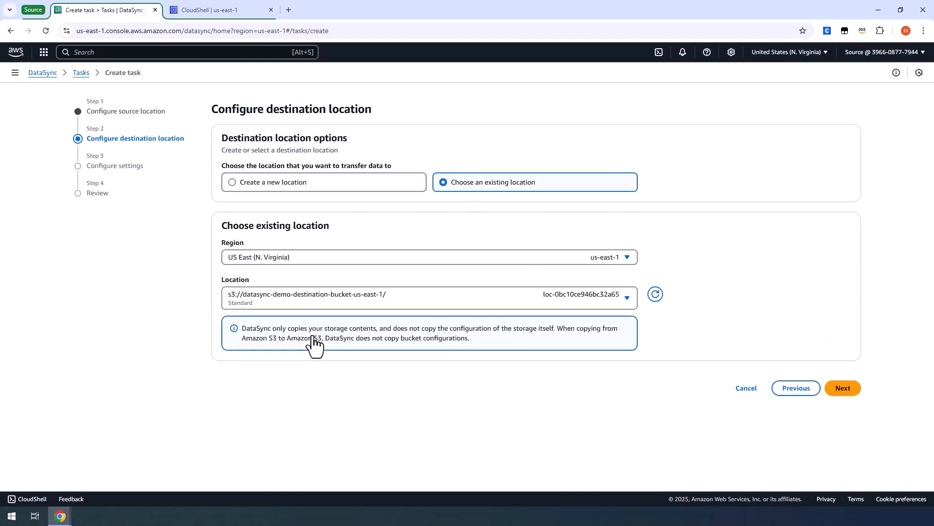
{"action": "left_click", "coordinate": [843, 389]}
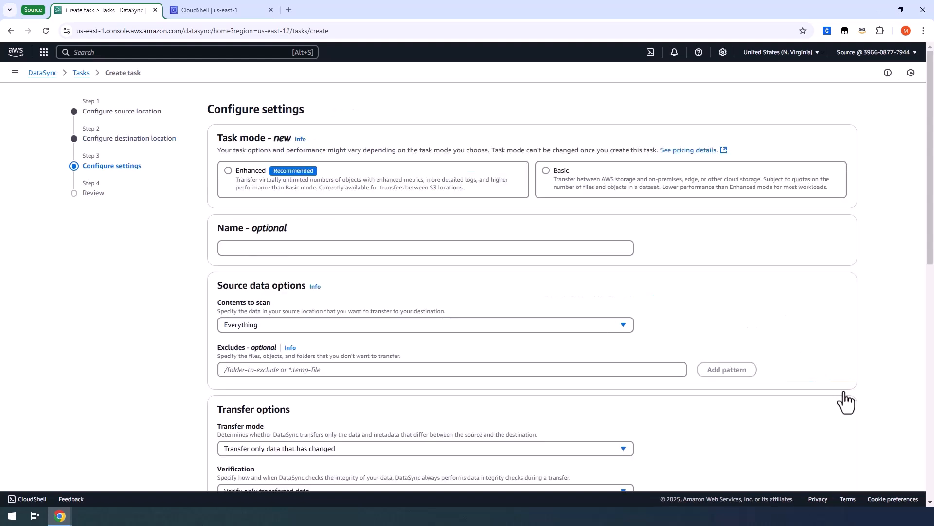
Set the task mode to Enhanced, name the task datasync-demo-task-1, keep the remaining default settings, and continue to the review
{"action": "left_click", "coordinate": [228, 171]}
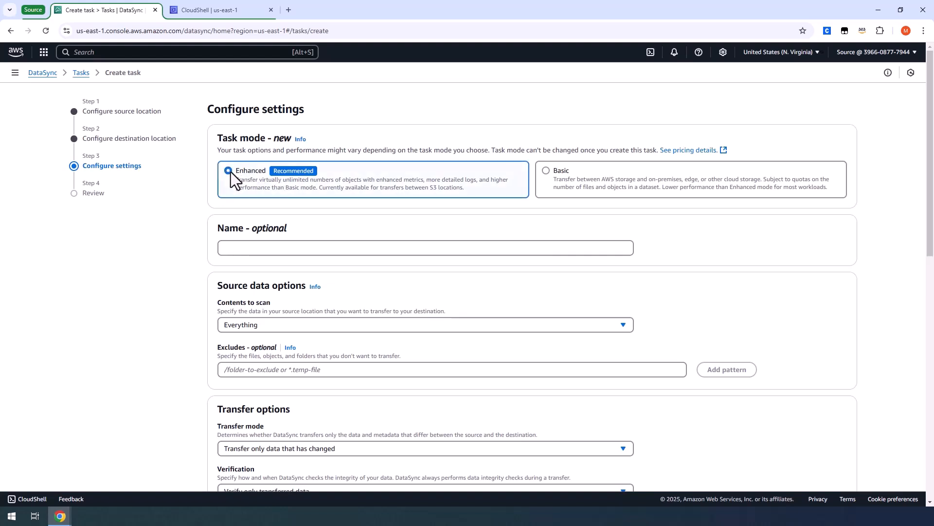
{"action": "left_click", "coordinate": [244, 248]}
{"action": "type", "text": "datasy"}
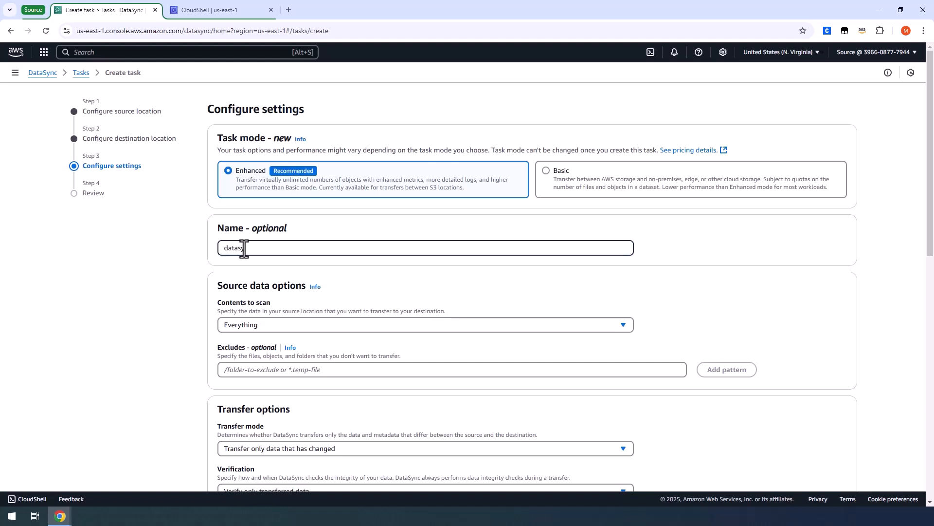
{"action": "type", "text": "nc-demo-task-1"}
{"action": "left_click", "coordinate": [893, 327]}
{"action": "scroll", "coordinate": [894, 326], "scroll_direction": "down", "scroll_amount": 2}
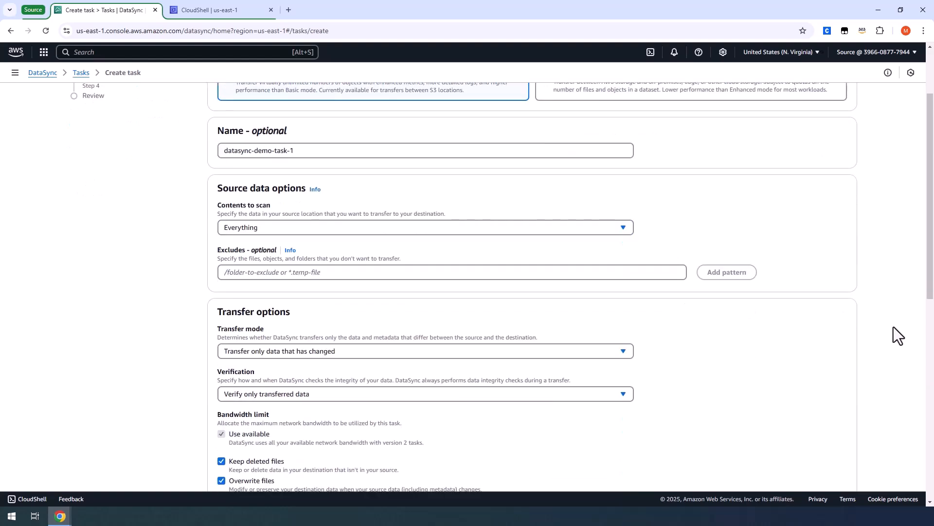
{"action": "scroll", "coordinate": [811, 288], "scroll_direction": "down", "scroll_amount": 6}
{"action": "scroll", "coordinate": [775, 327], "scroll_direction": "down", "scroll_amount": 3}
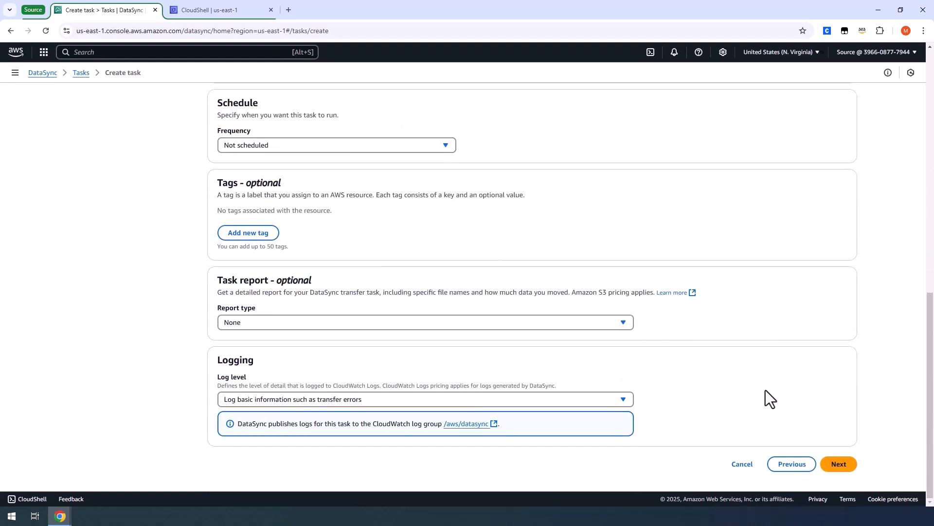
{"action": "left_click", "coordinate": [837, 464]}
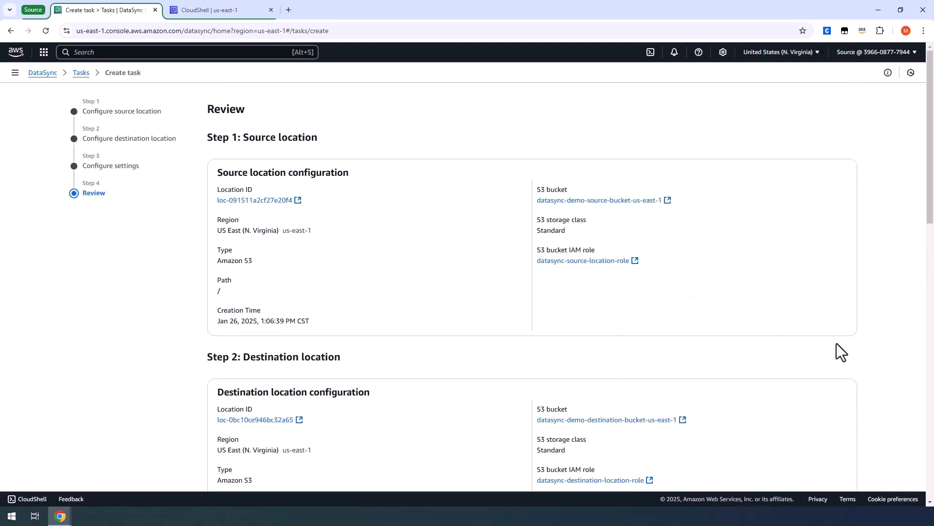
Create the reviewed task datasync-demo-task-1 and start it with defaults
{"action": "scroll", "coordinate": [837, 343], "scroll_direction": "down", "scroll_amount": 12}
{"action": "scroll", "coordinate": [837, 343], "scroll_direction": "down", "scroll_amount": 3}
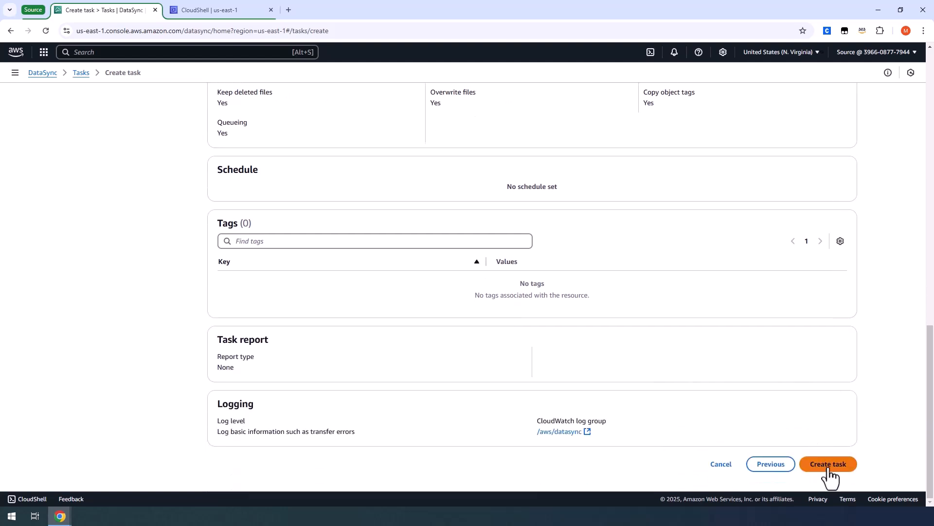
{"action": "left_click", "coordinate": [826, 468]}
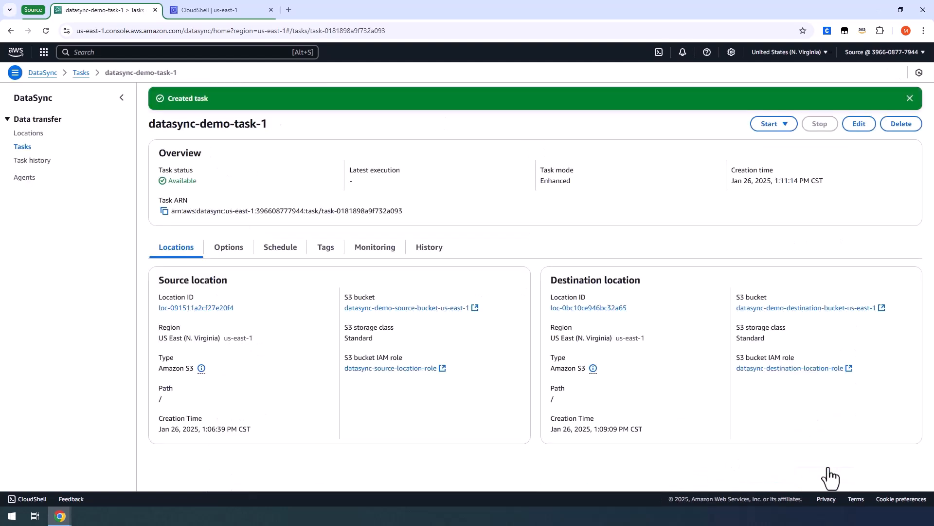
{"action": "left_click", "coordinate": [910, 98]}
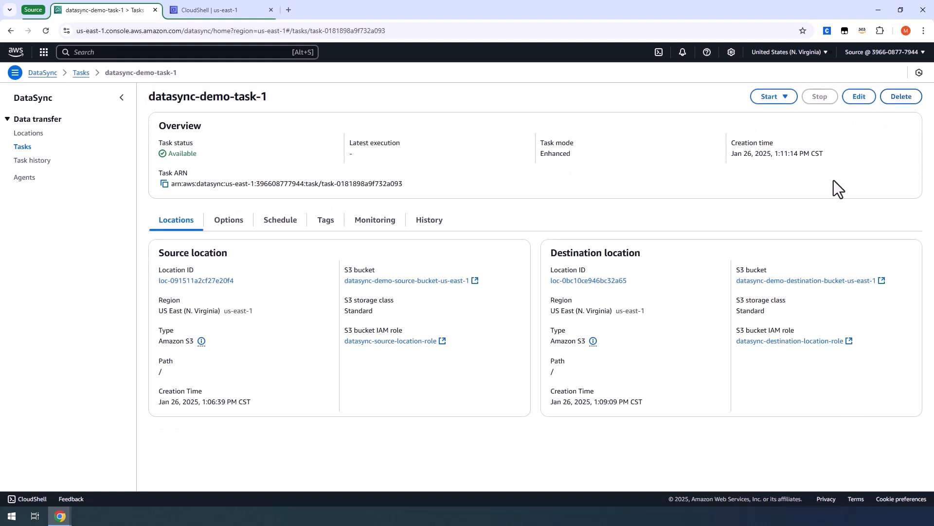
{"action": "left_click", "coordinate": [781, 96]}
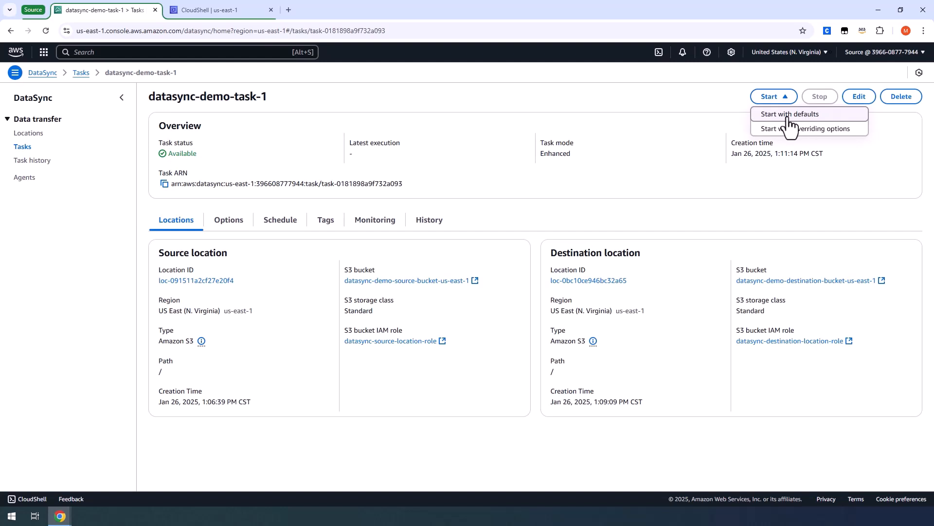
{"action": "left_click", "coordinate": [788, 117]}
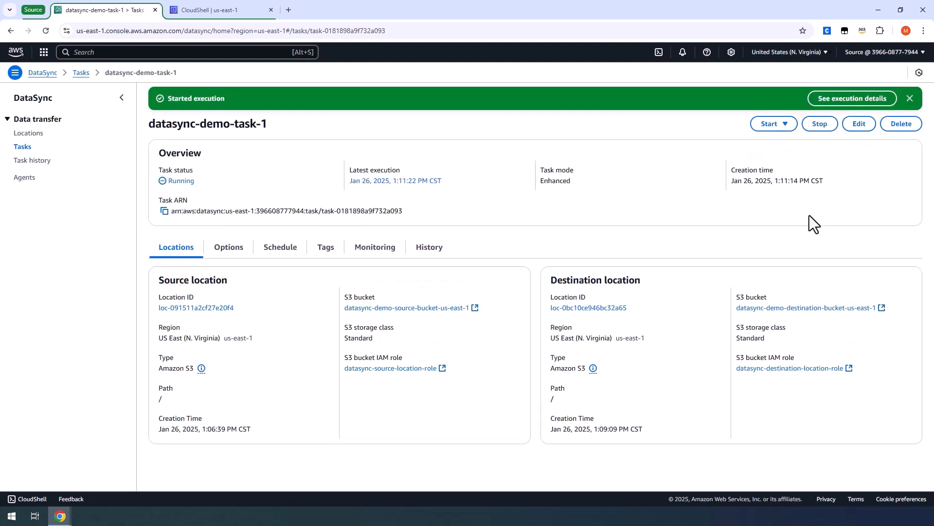
Open the latest execution from the task's history and examine its status, performance figures, and location details
{"action": "left_click", "coordinate": [431, 249]}
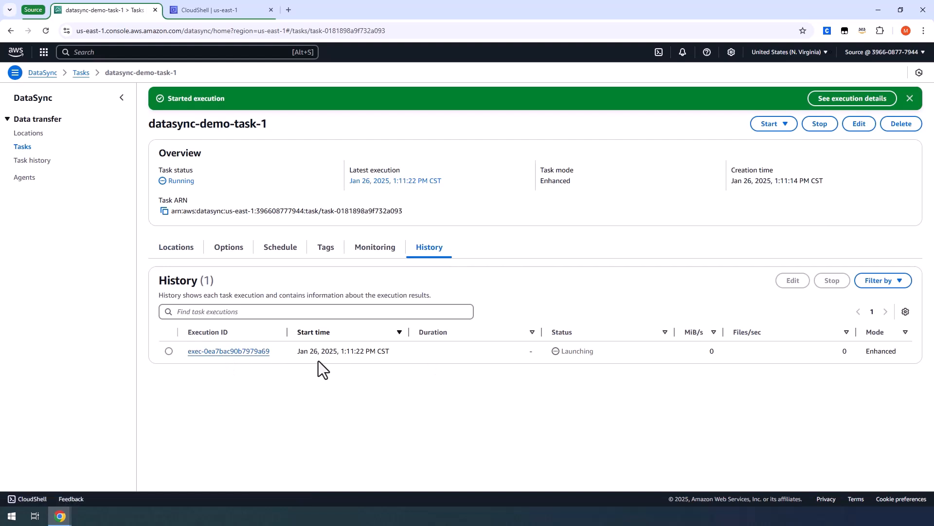
{"action": "left_click", "coordinate": [909, 99]}
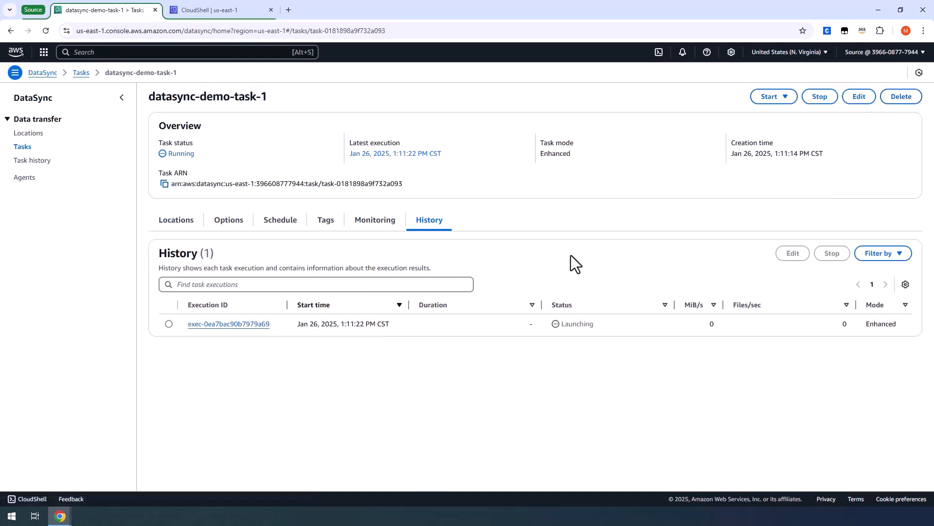
{"action": "left_click", "coordinate": [210, 327]}
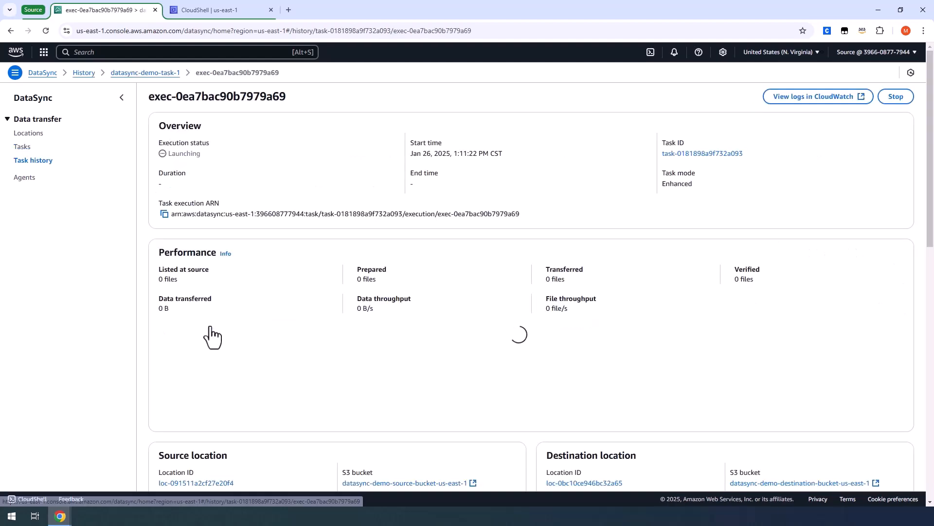
{"action": "scroll", "coordinate": [210, 328], "scroll_direction": "down", "scroll_amount": 7}
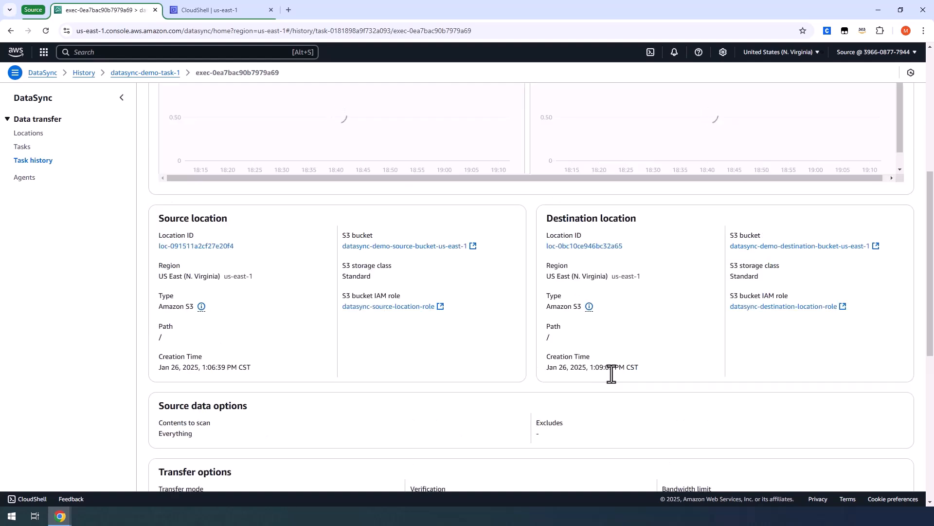
{"action": "scroll", "coordinate": [835, 400], "scroll_direction": "up", "scroll_amount": 6}
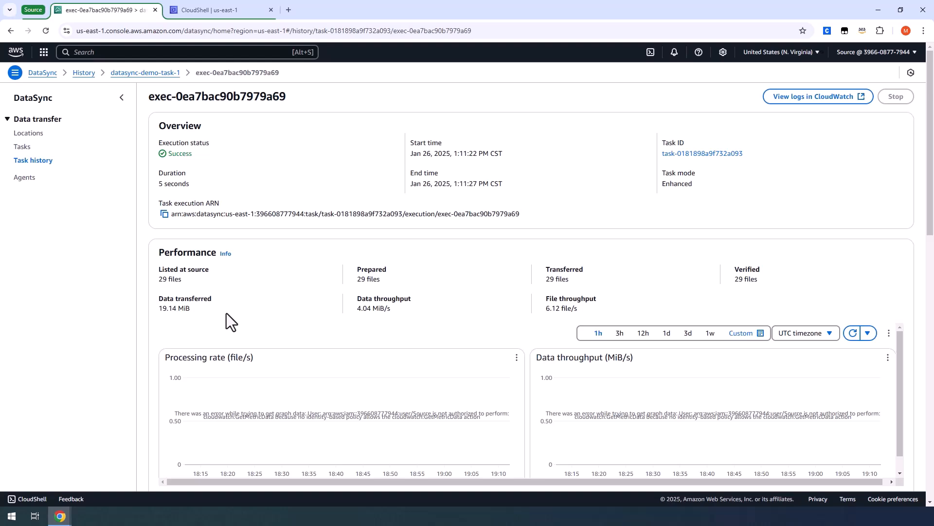
Switch to the destination account's browser window, refresh the objects in datasync-demo-destination-bucket-us-east-1, and examine the contents of the sample-data folder
{"action": "mouse_move", "coordinate": [61, 517]}
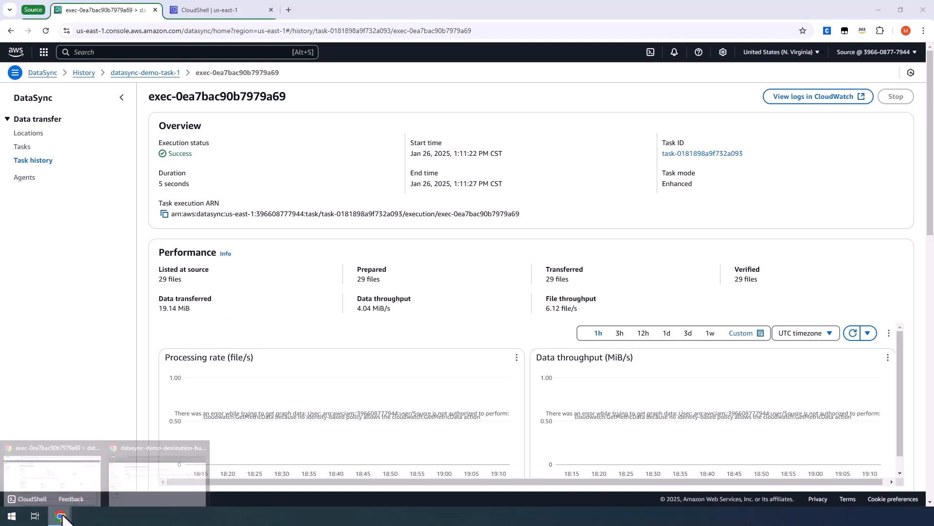
{"action": "left_click", "coordinate": [162, 482]}
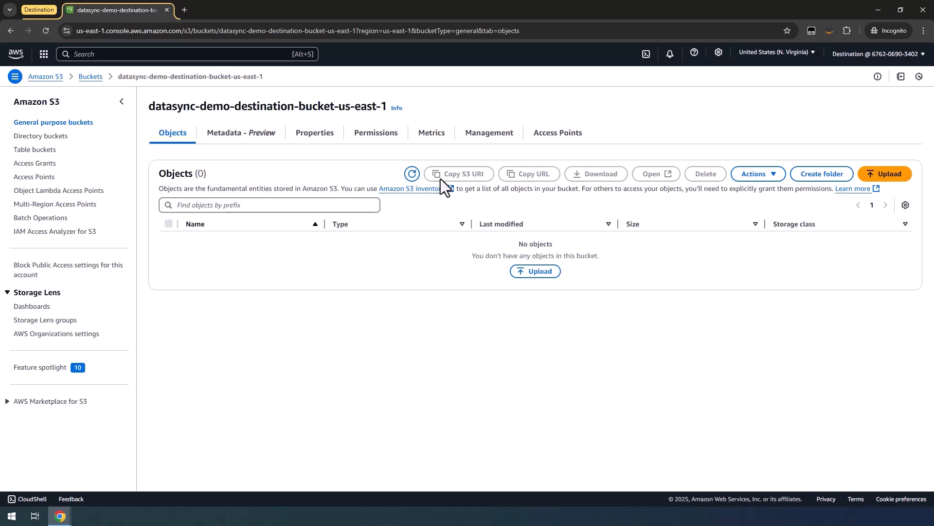
{"action": "left_click", "coordinate": [412, 174]}
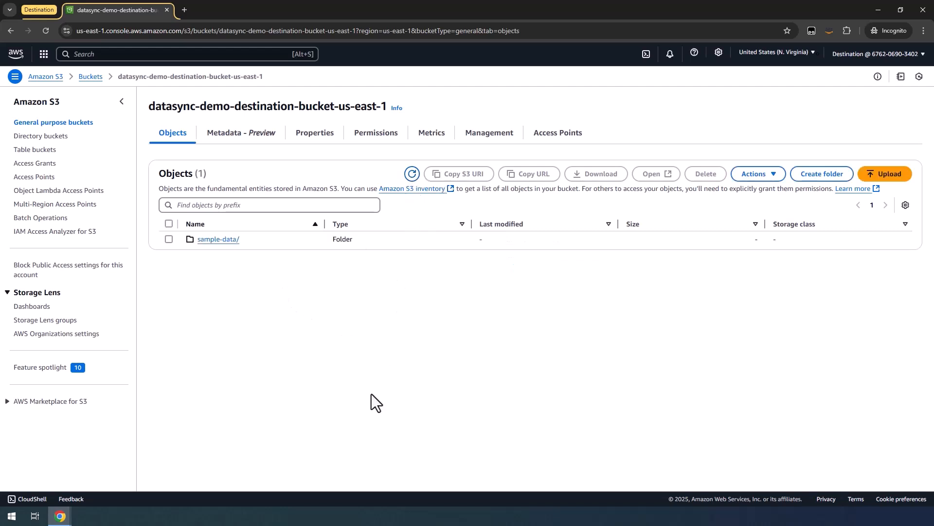
{"action": "left_click", "coordinate": [218, 241]}
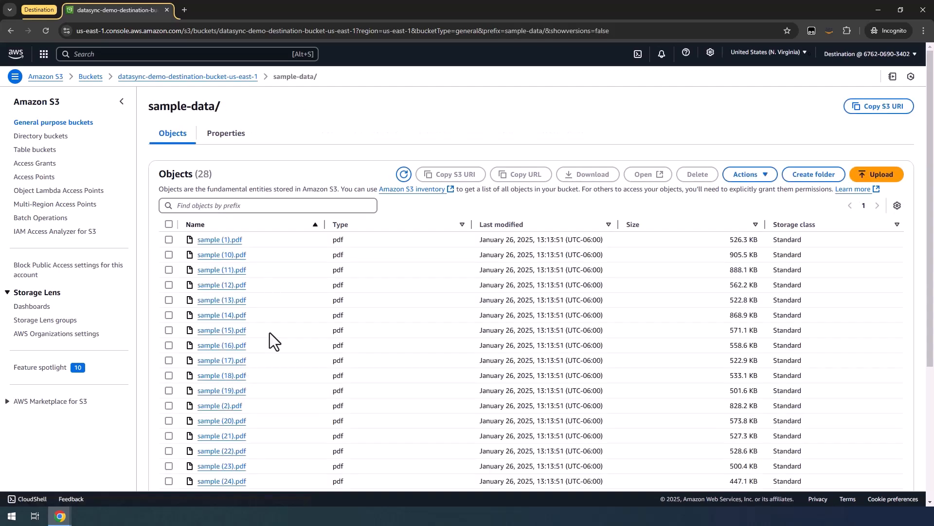
{"action": "scroll", "coordinate": [278, 402], "scroll_direction": "down", "scroll_amount": 3}
{"action": "scroll", "coordinate": [278, 403], "scroll_direction": "up", "scroll_amount": 3}
{"action": "mouse_move", "coordinate": [60, 515]}
{"action": "left_click", "coordinate": [60, 487]}
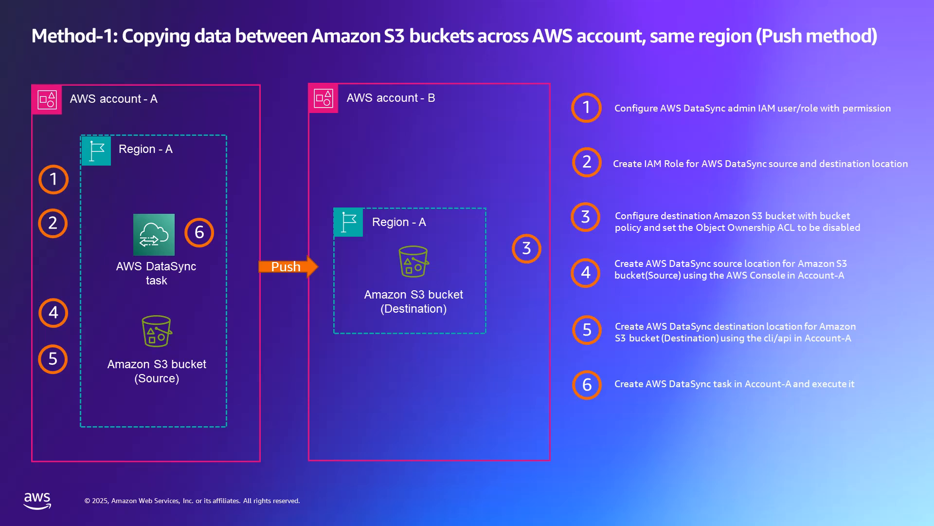
{"action": "key", "text": "Right"}
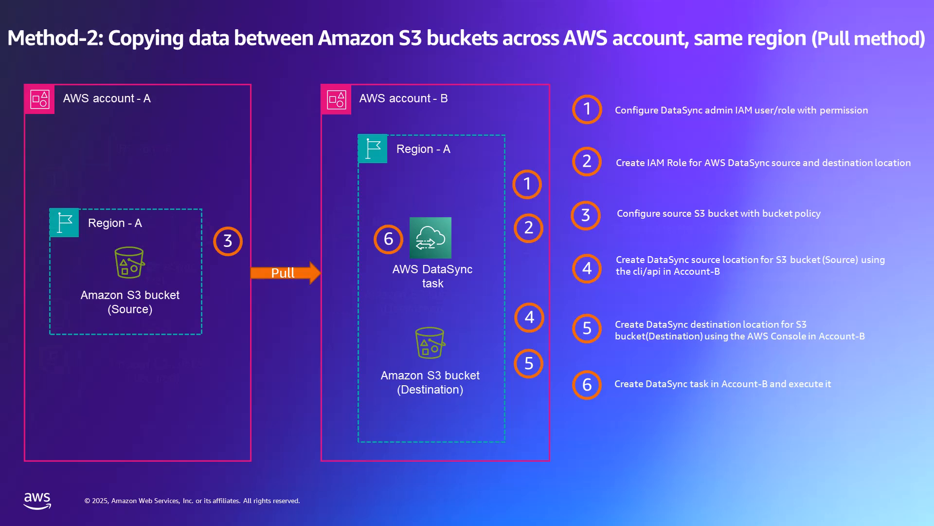